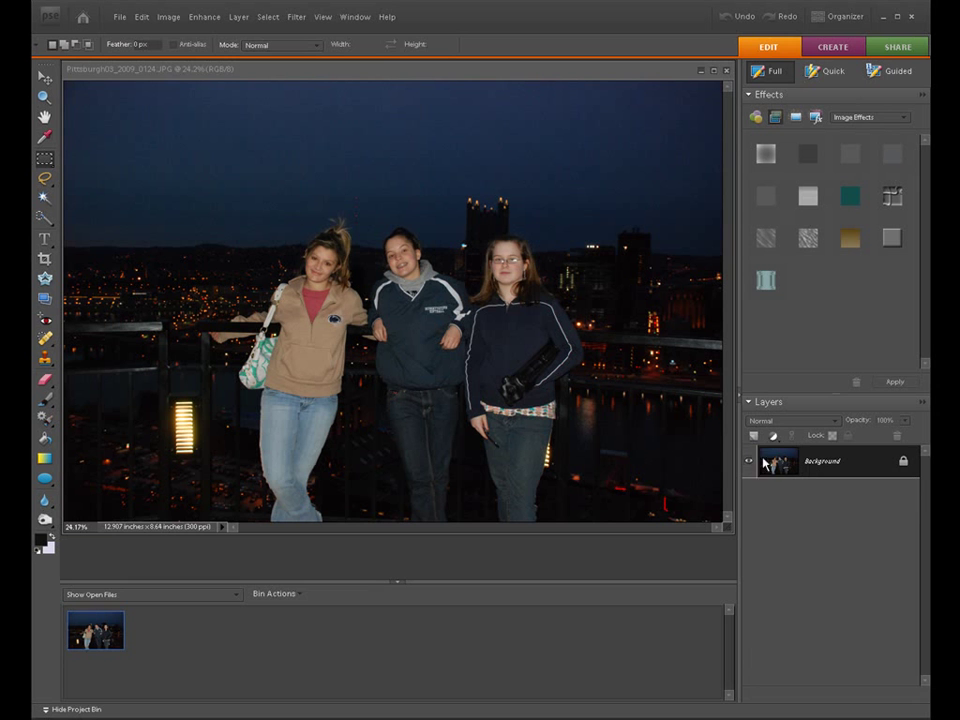
# Add a new blank layer and draw a rectangular marquee selection around the three people, leaving an outer margin of the photo
pyautogui.click(753, 436)
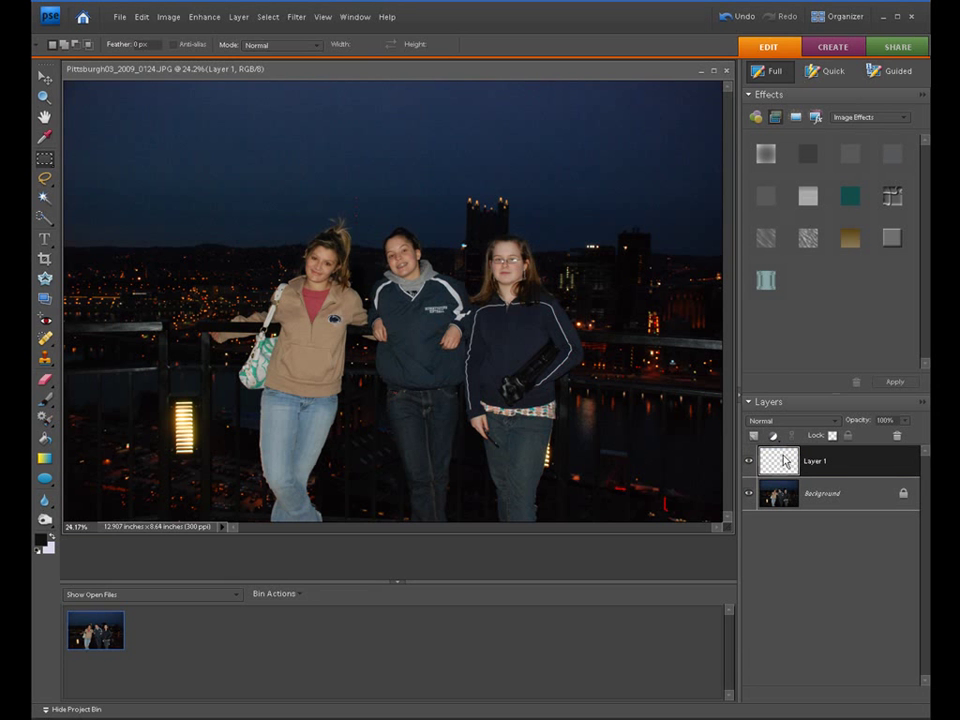
pyautogui.click(44, 160)
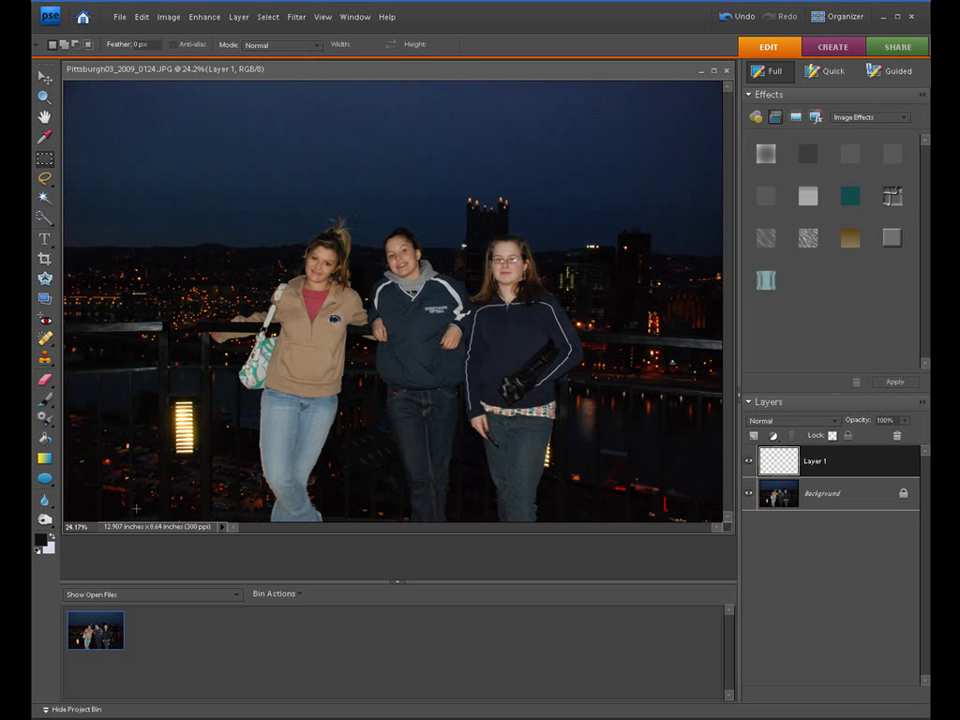
pyautogui.moveTo(135, 517); pyautogui.dragTo(703, 128)
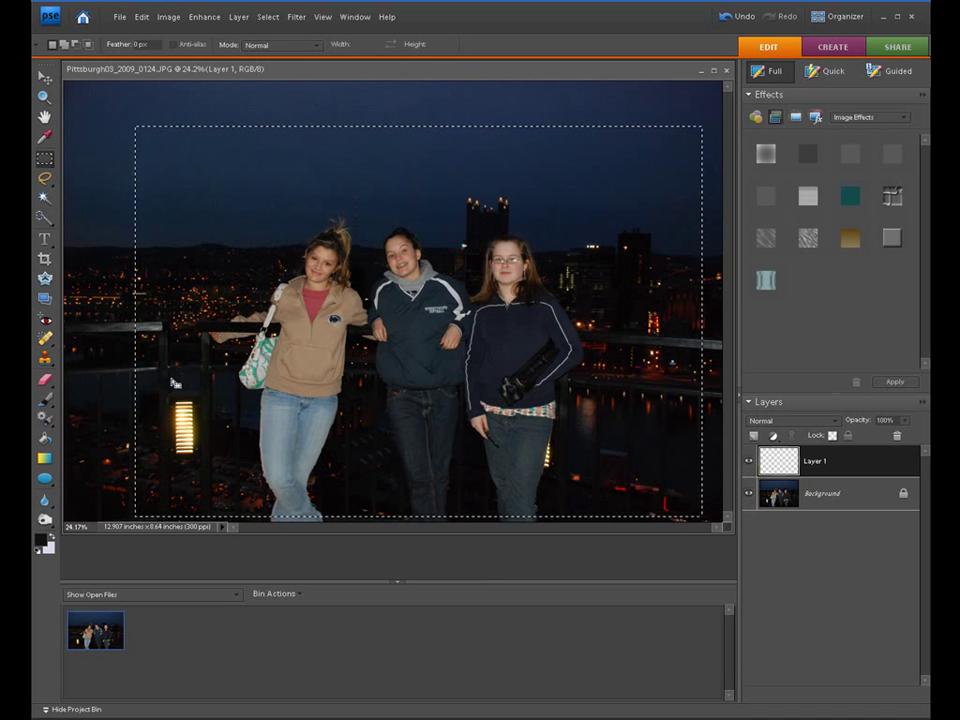
# Set the background color to a very pale lavender, hex e8e8f2
pyautogui.click(47, 546)
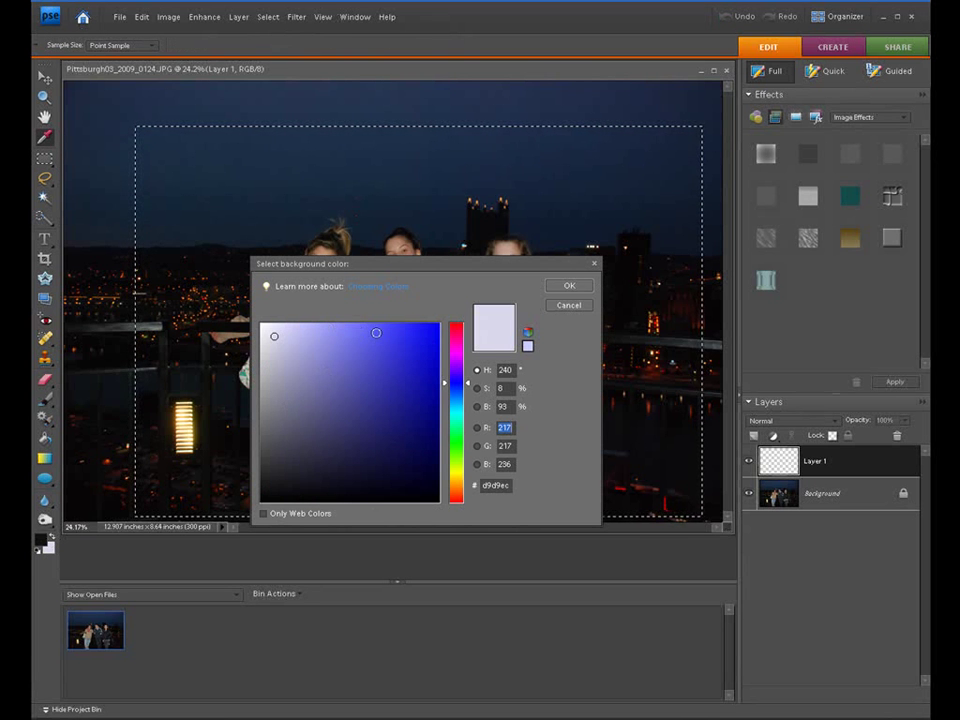
pyautogui.click(300, 332)
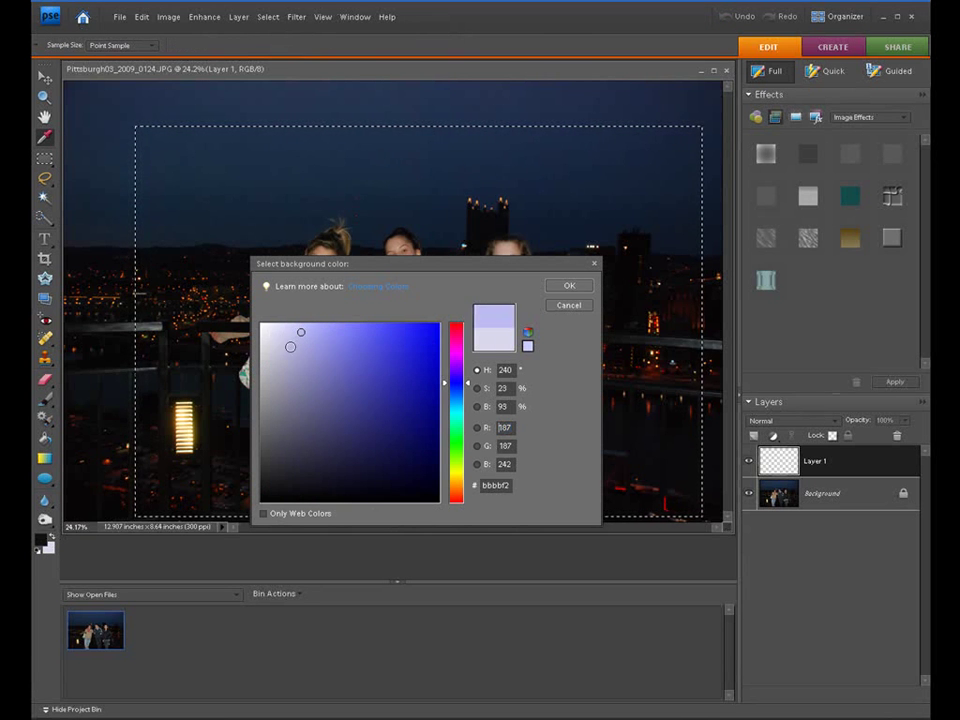
pyautogui.click(266, 332)
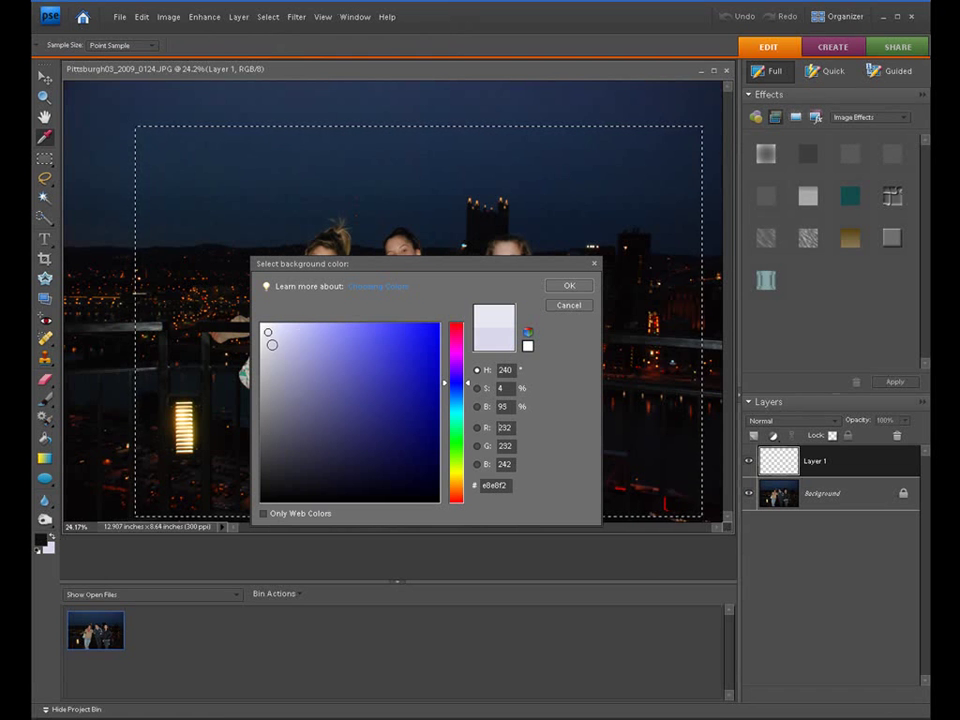
pyautogui.click(568, 286)
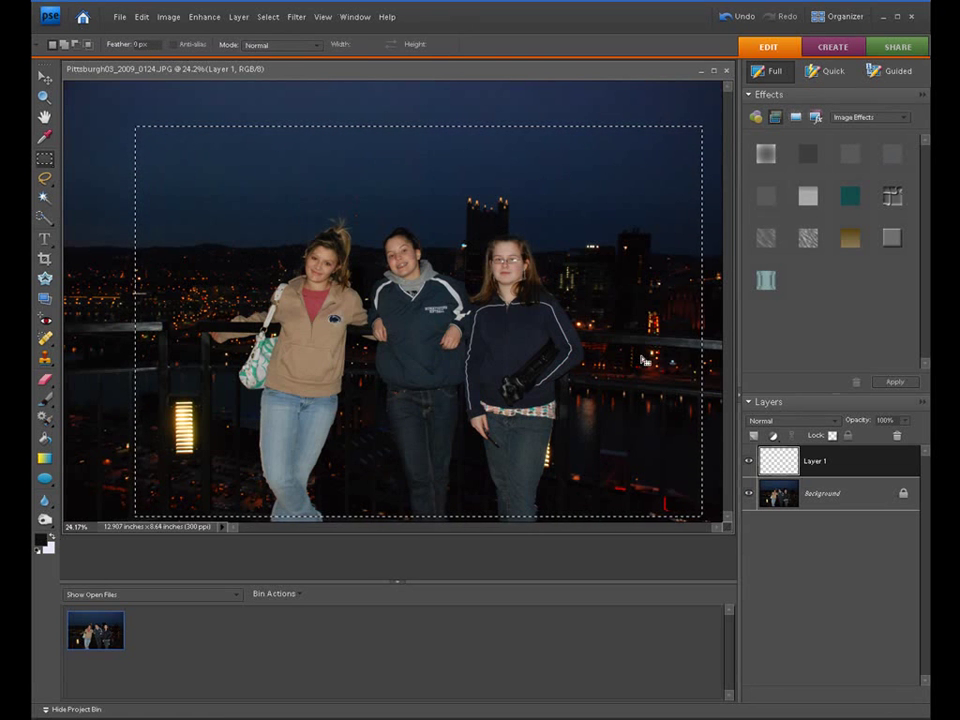
# Set the foreground color to near-black, hex 0a0a0b
pyautogui.click(41, 540)
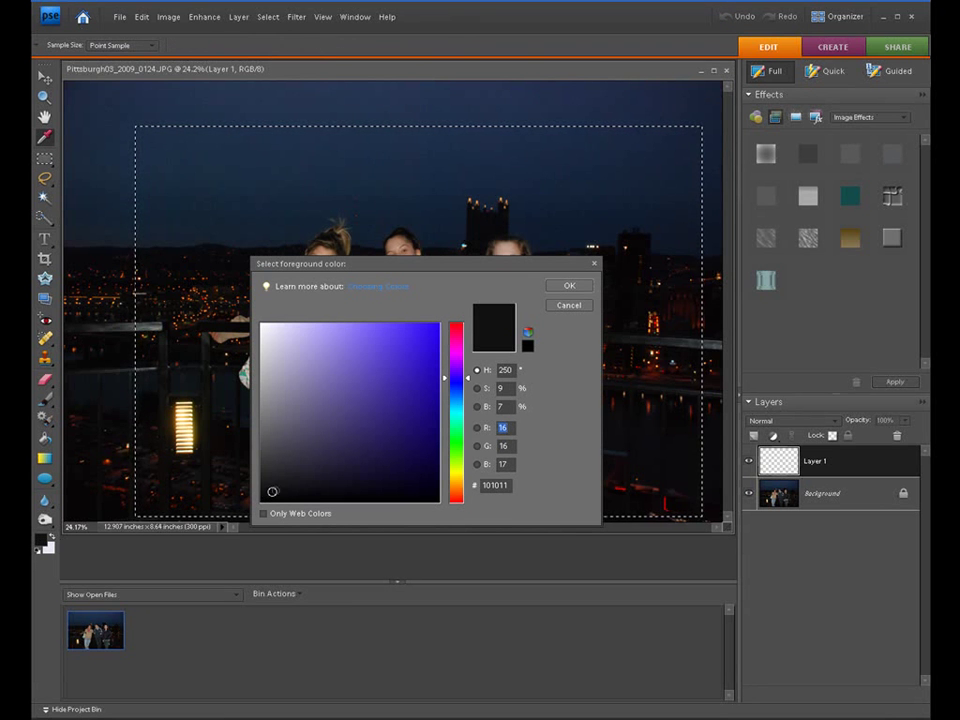
pyautogui.click(280, 489)
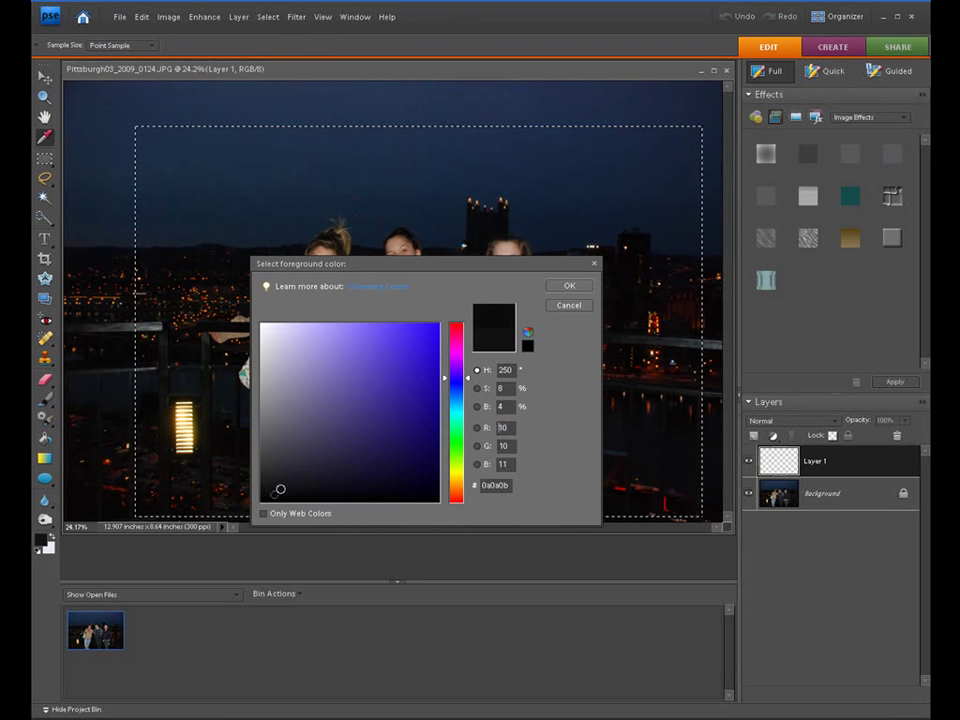
pyautogui.click(567, 285)
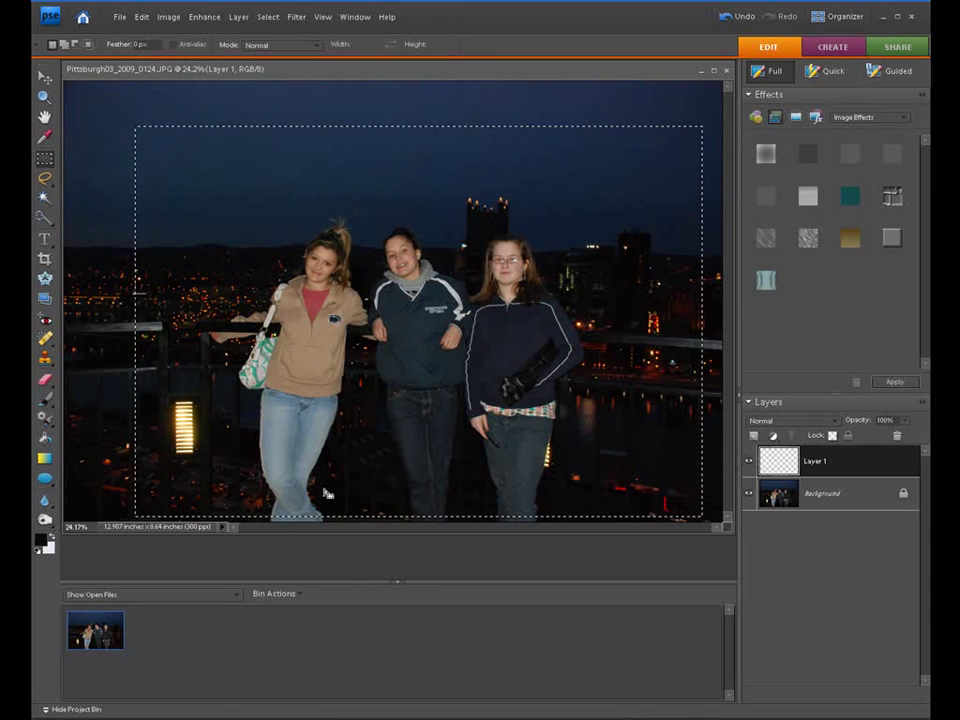
# Fill the rectangular selection on Layer 1 with the background color, using Normal blending at 100% opacity
pyautogui.click(168, 18)
pyautogui.moveTo(141, 17)
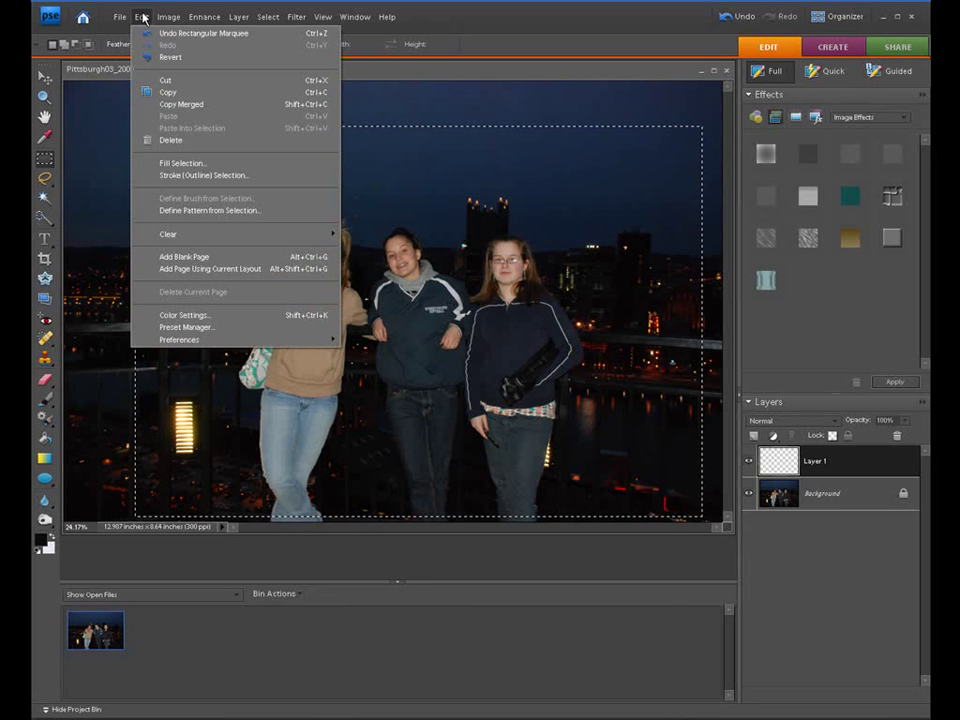
pyautogui.click(180, 162)
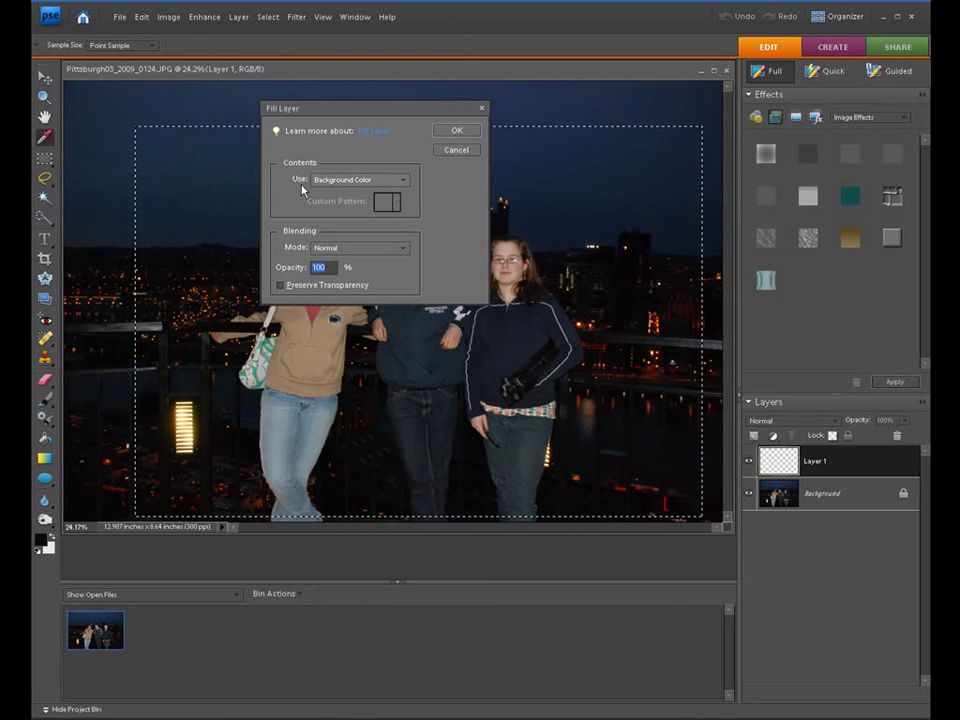
pyautogui.click(404, 180)
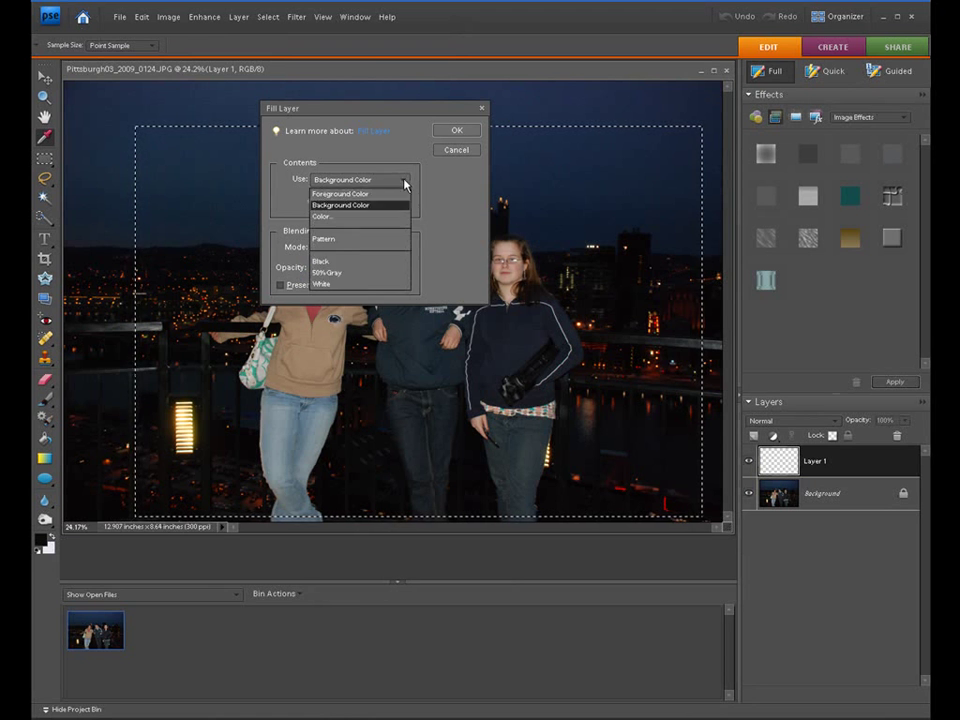
pyautogui.click(382, 198)
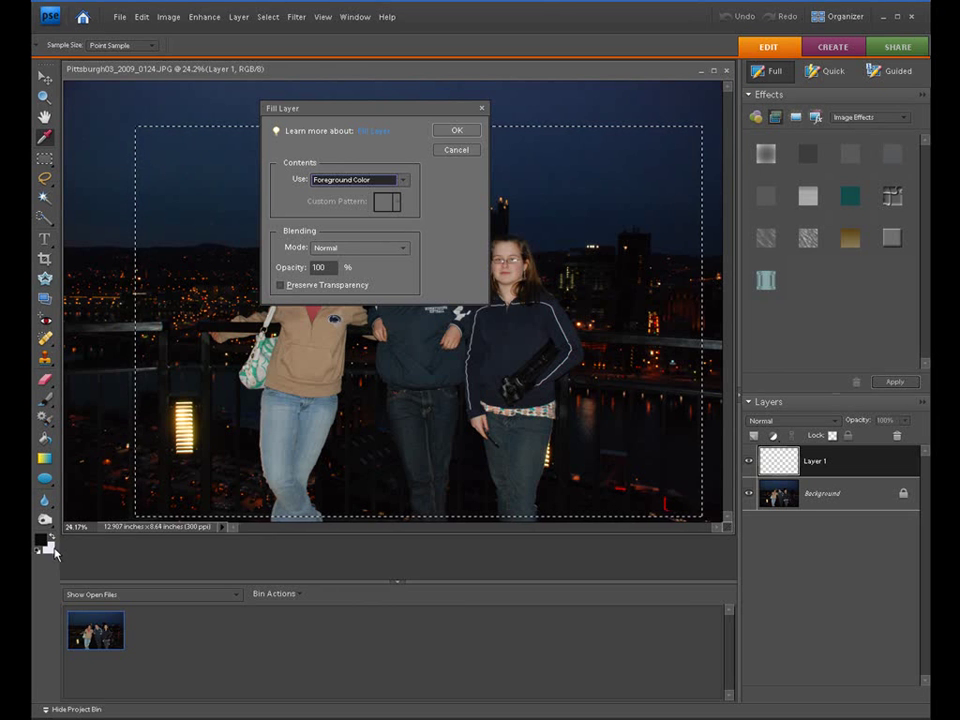
pyautogui.click(400, 180)
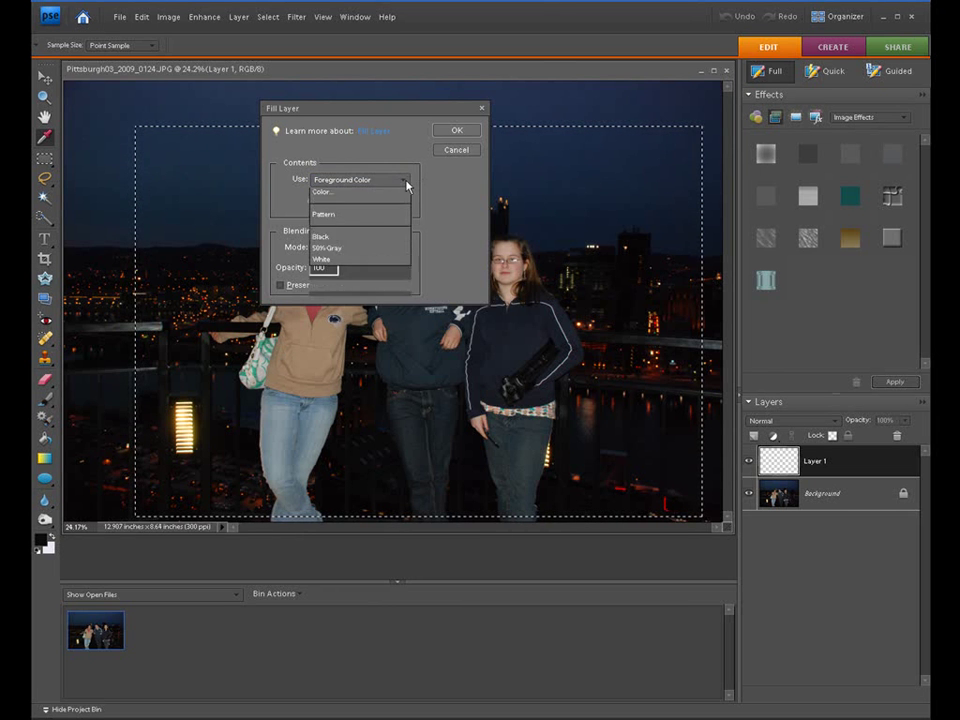
pyautogui.click(386, 207)
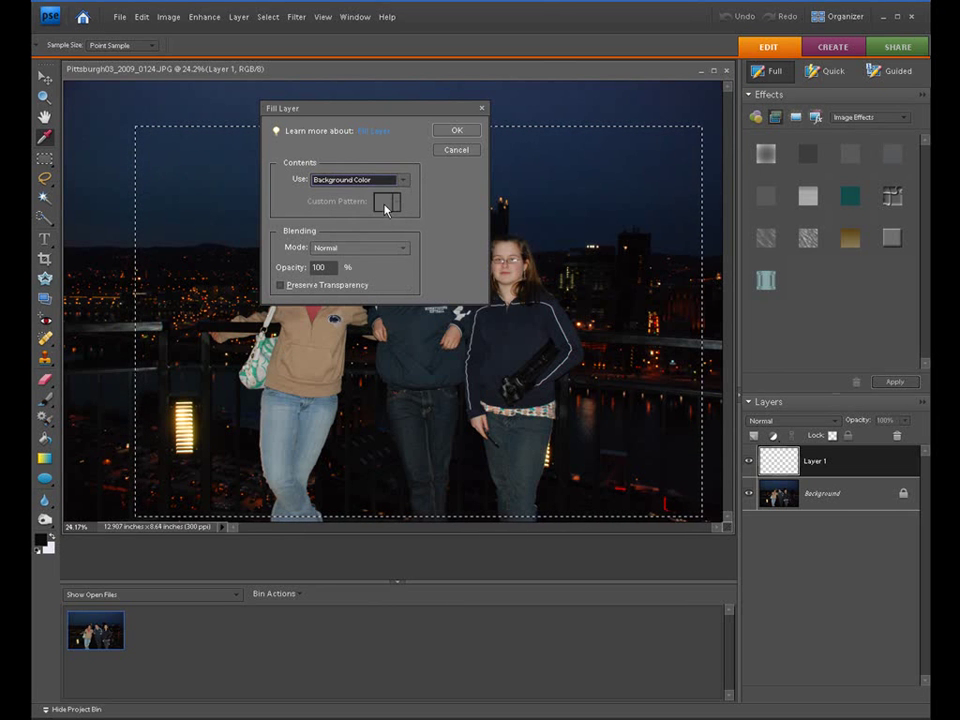
pyautogui.click(455, 133)
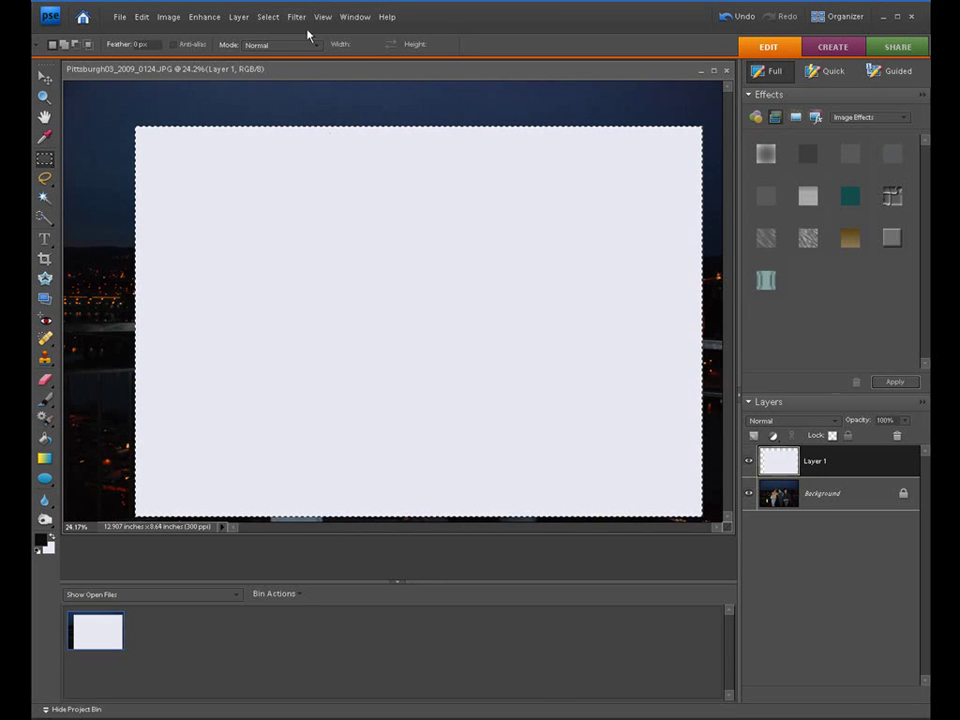
# Feather the selection by 250 pixels and delete the fill inside it to leave a soft vignette, clearing the selection
pyautogui.click(261, 17)
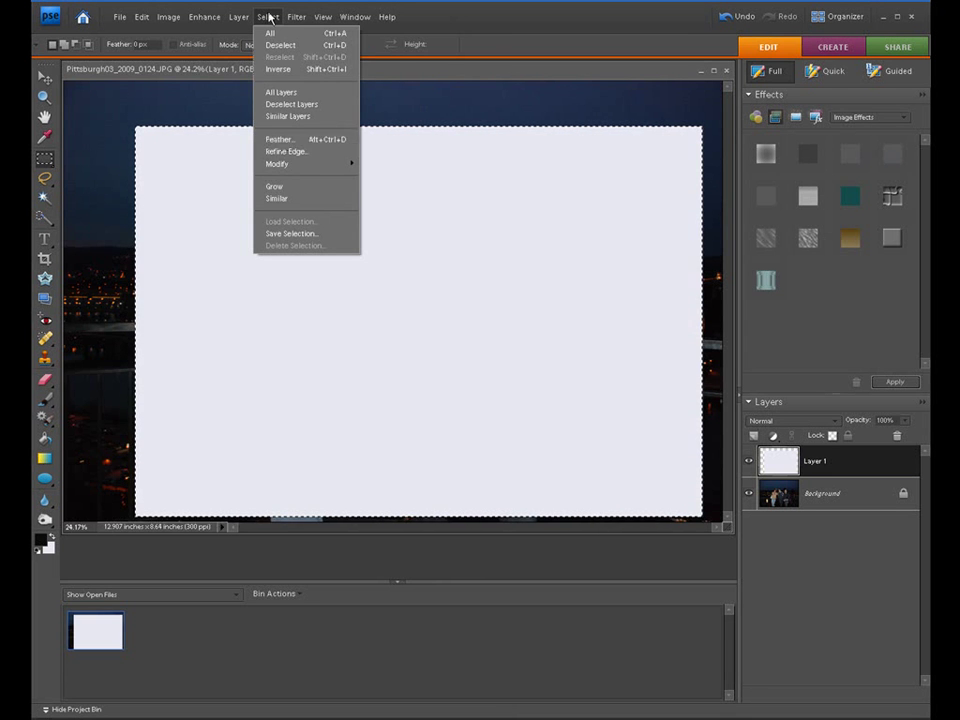
pyautogui.press('Escape')
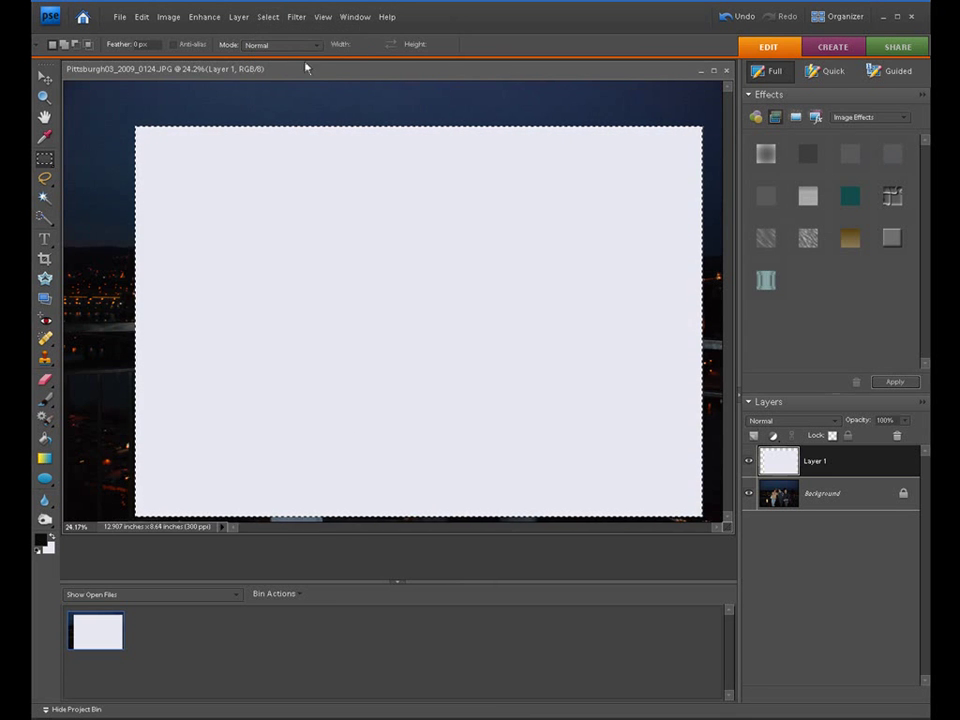
pyautogui.click(268, 17)
pyautogui.click(278, 141)
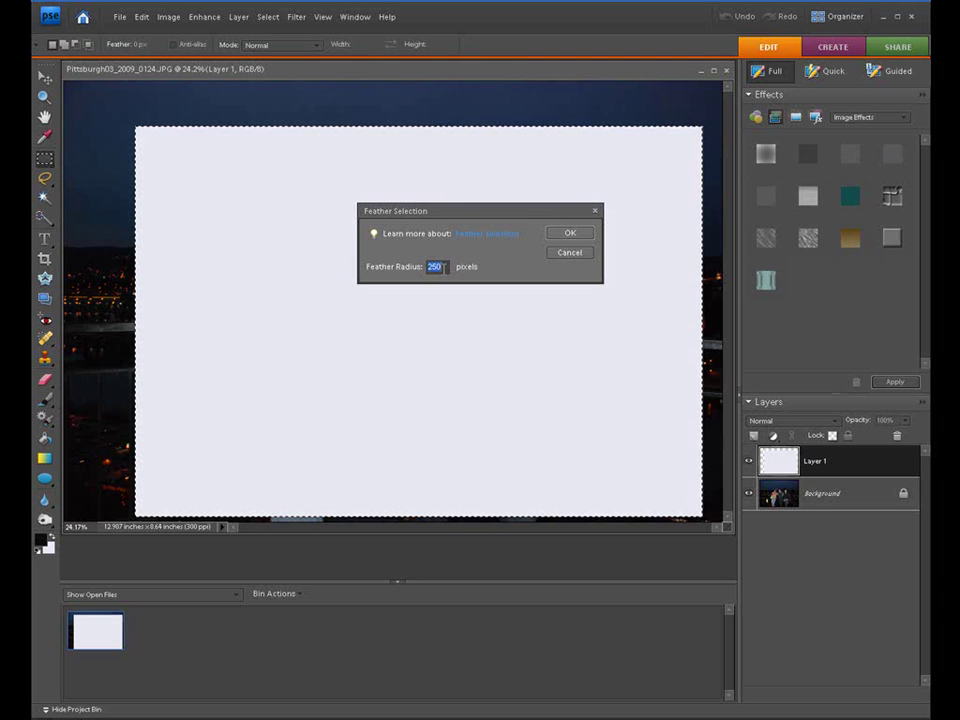
pyautogui.moveTo(458, 213); pyautogui.dragTo(382, 170)
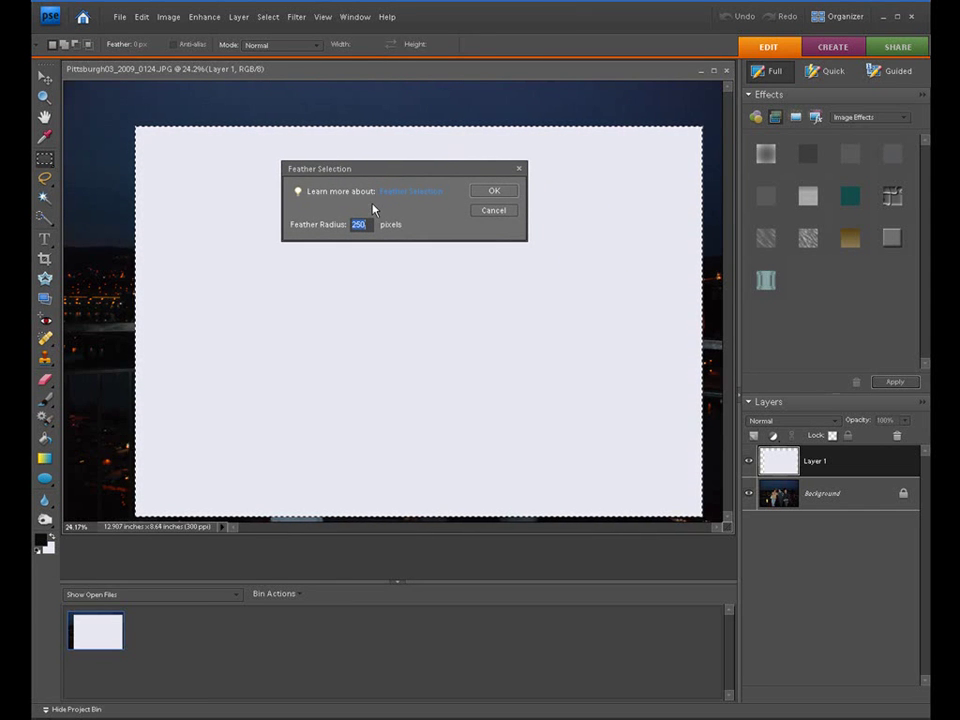
pyautogui.click(490, 193)
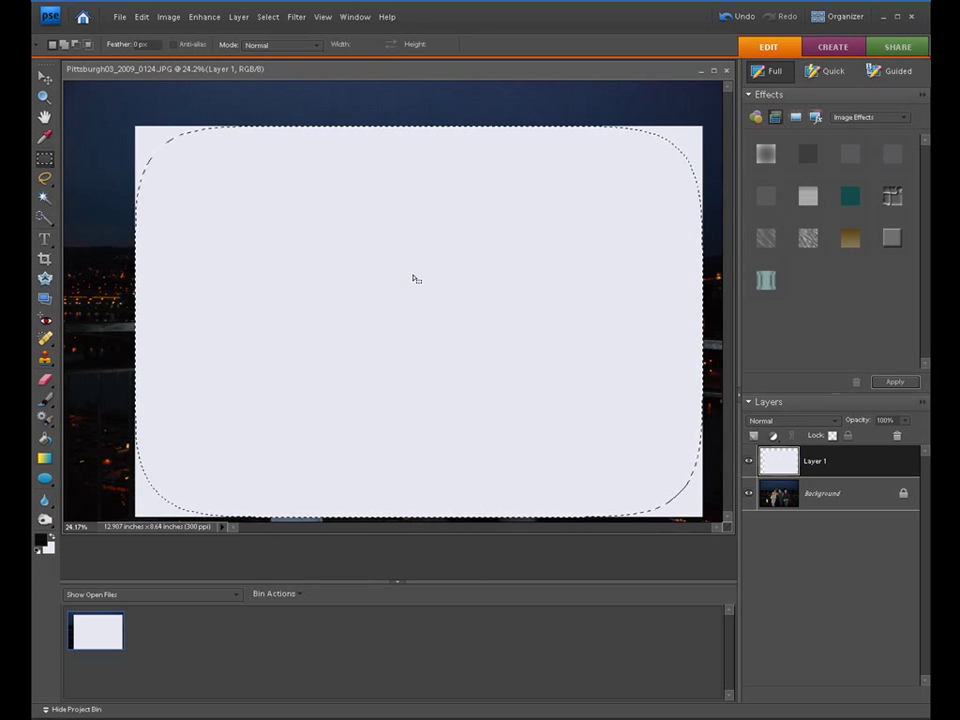
pyautogui.press('Delete')
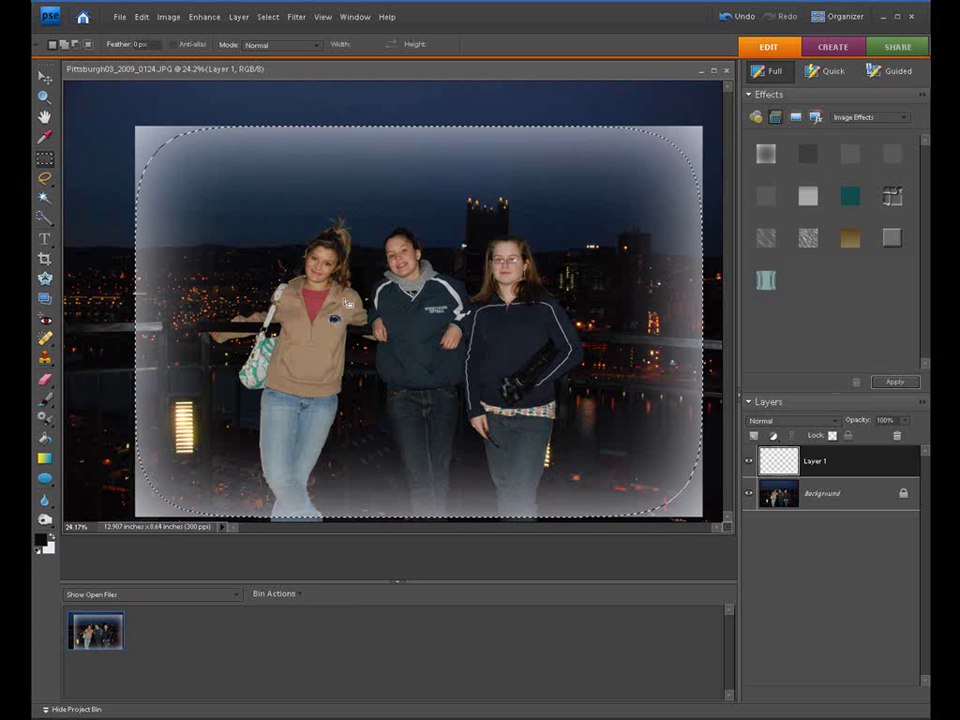
pyautogui.hotkey('ctrl', 'd')
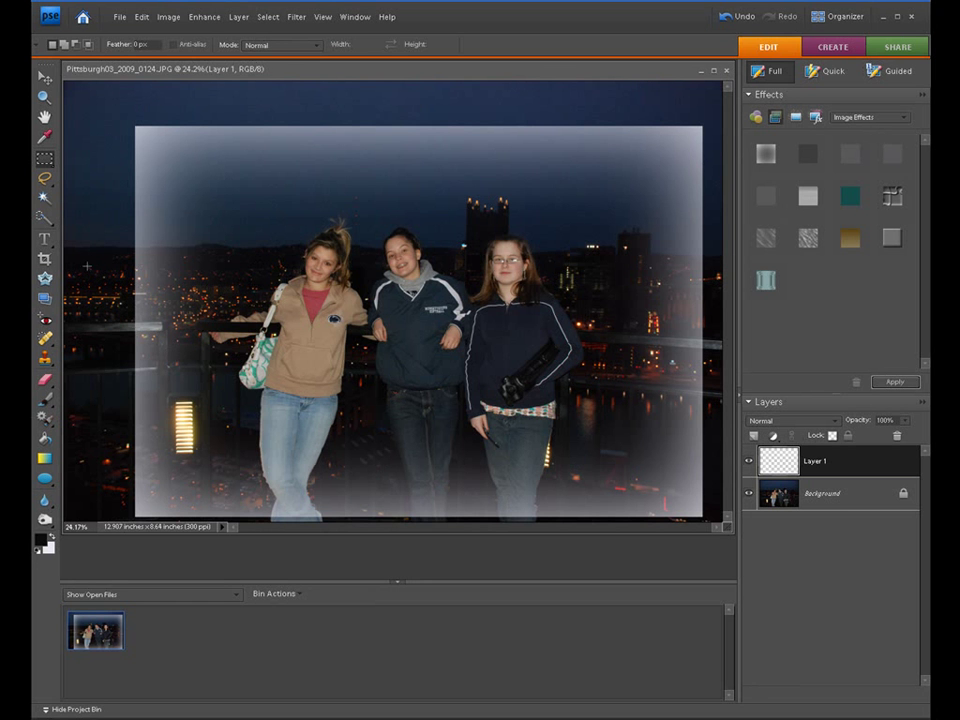
# Crop the image to the outer edges of the pale vignette frame and fit it on screen
pyautogui.click(44, 260)
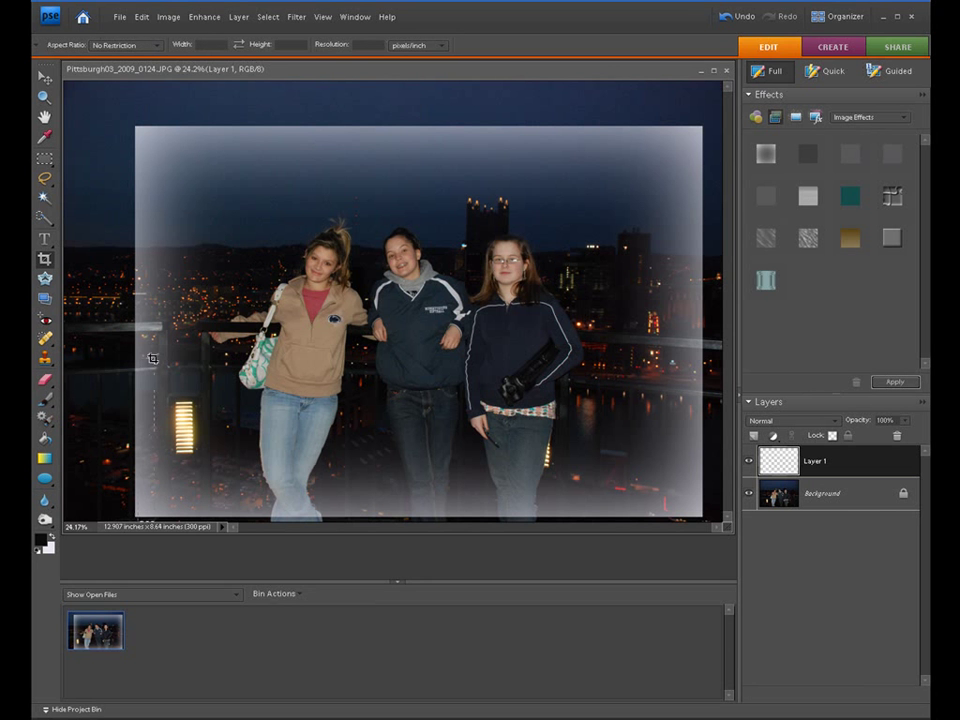
pyautogui.moveTo(195, 121)
pyautogui.mouseDown()
pyautogui.moveTo(454, 140)
pyautogui.moveTo(700, 126)
pyautogui.mouseUp()
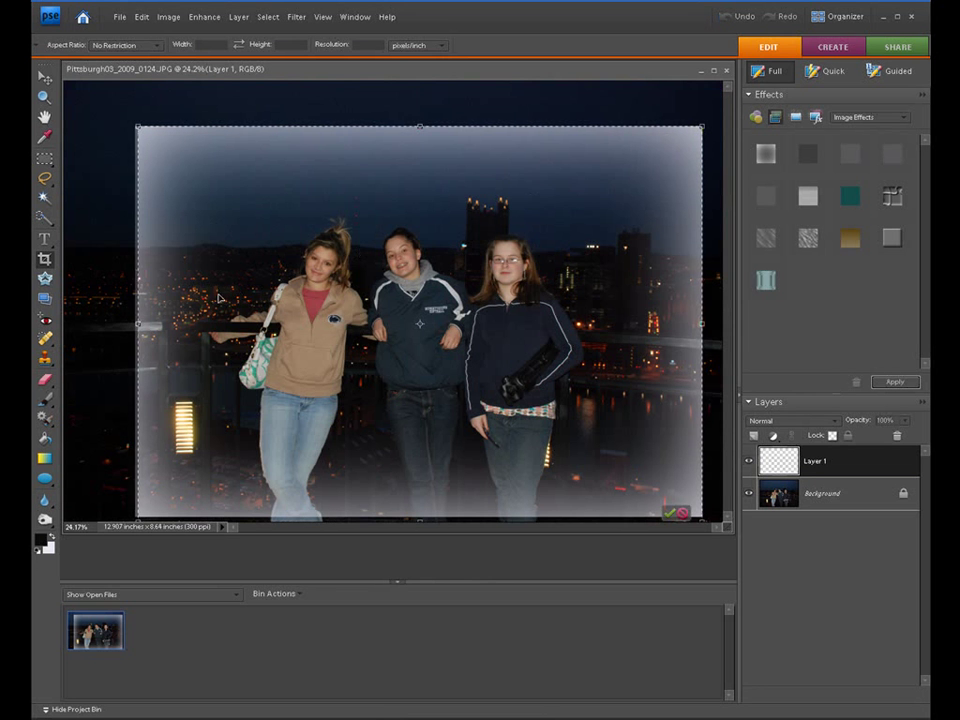
pyautogui.moveTo(139, 326); pyautogui.dragTo(135, 327)
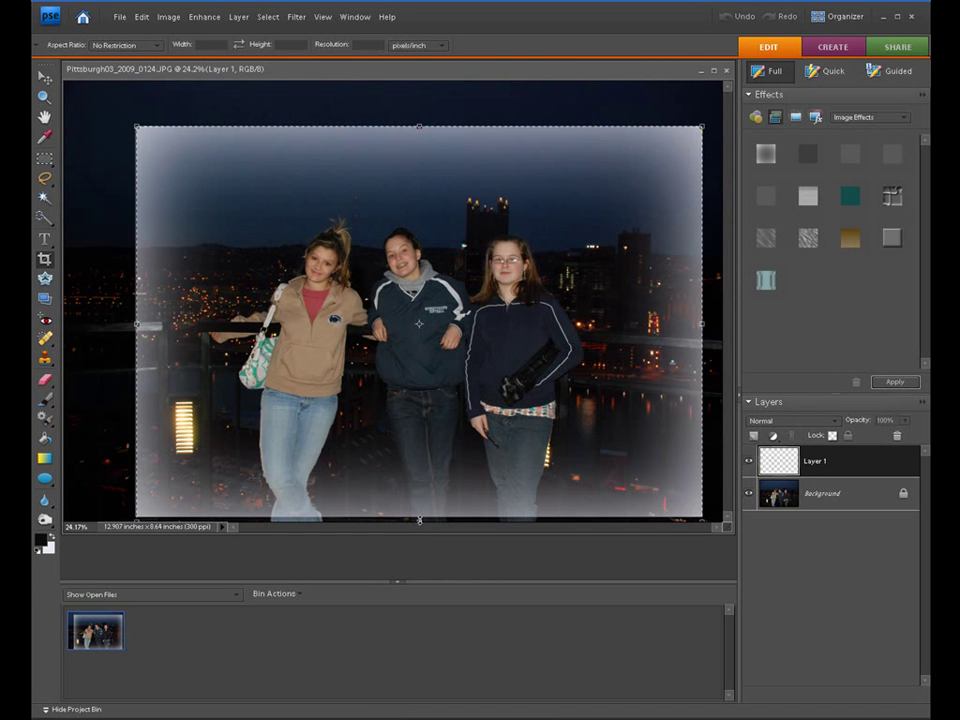
pyautogui.moveTo(417, 521); pyautogui.dragTo(420, 516)
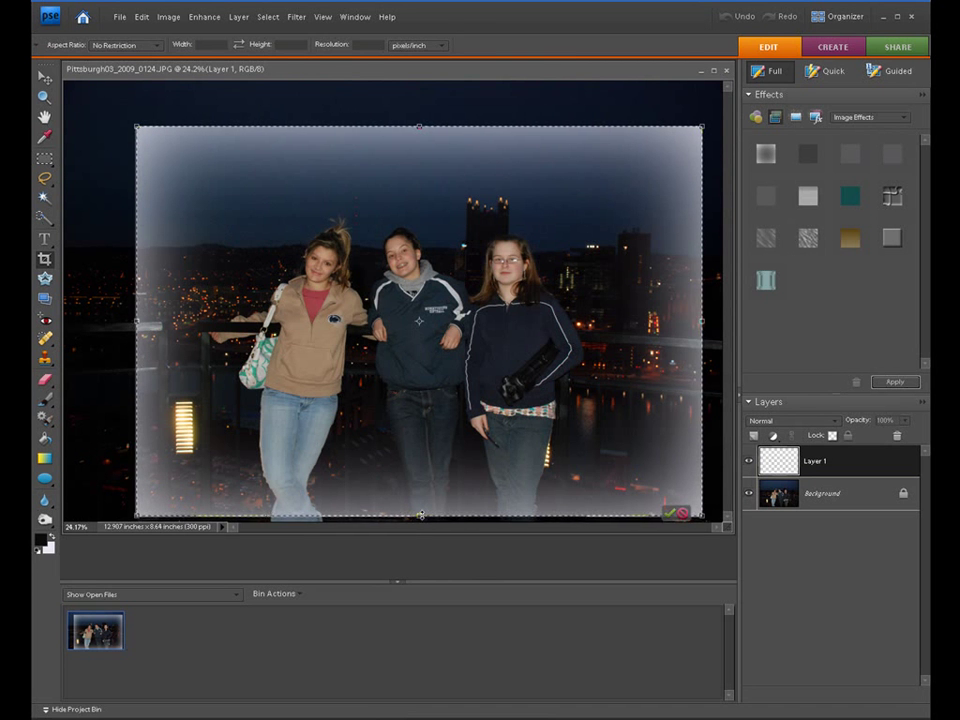
pyautogui.click(668, 512)
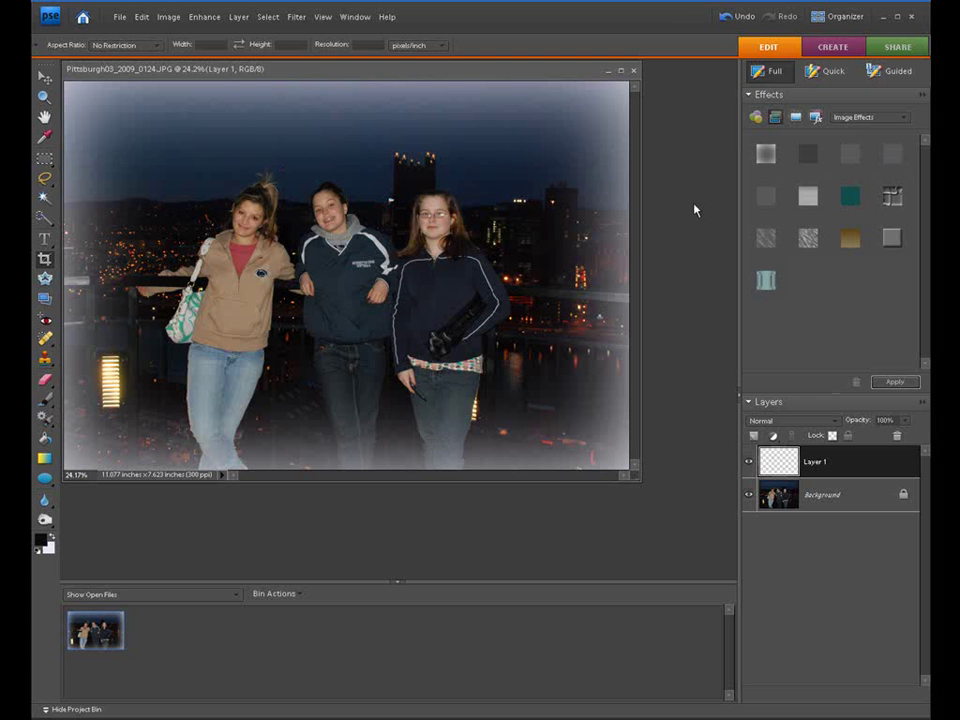
pyautogui.click(322, 16)
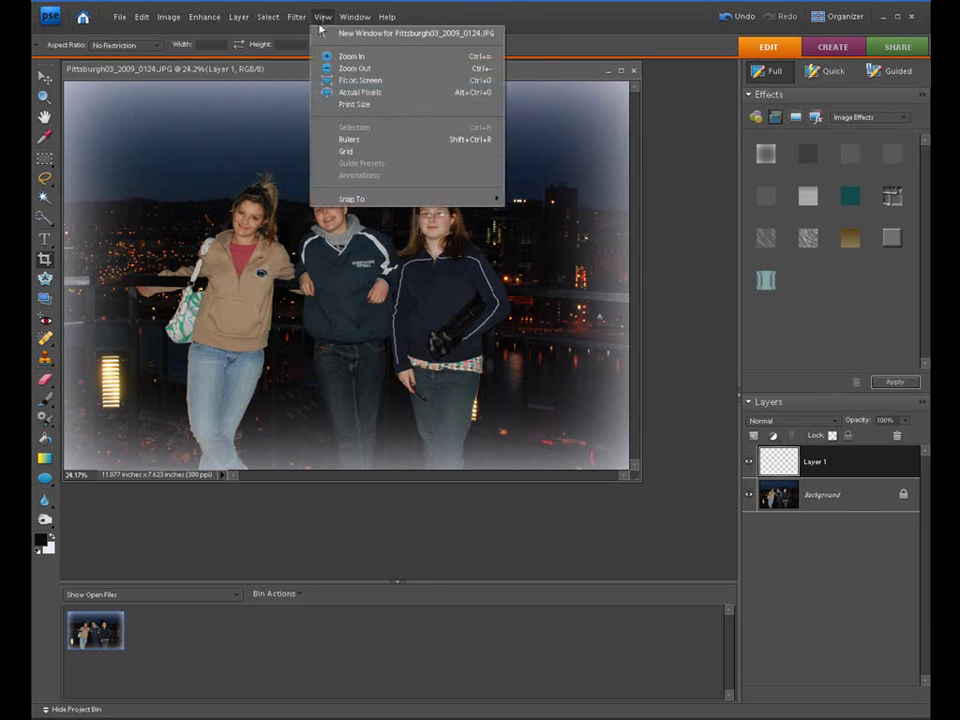
pyautogui.click(325, 81)
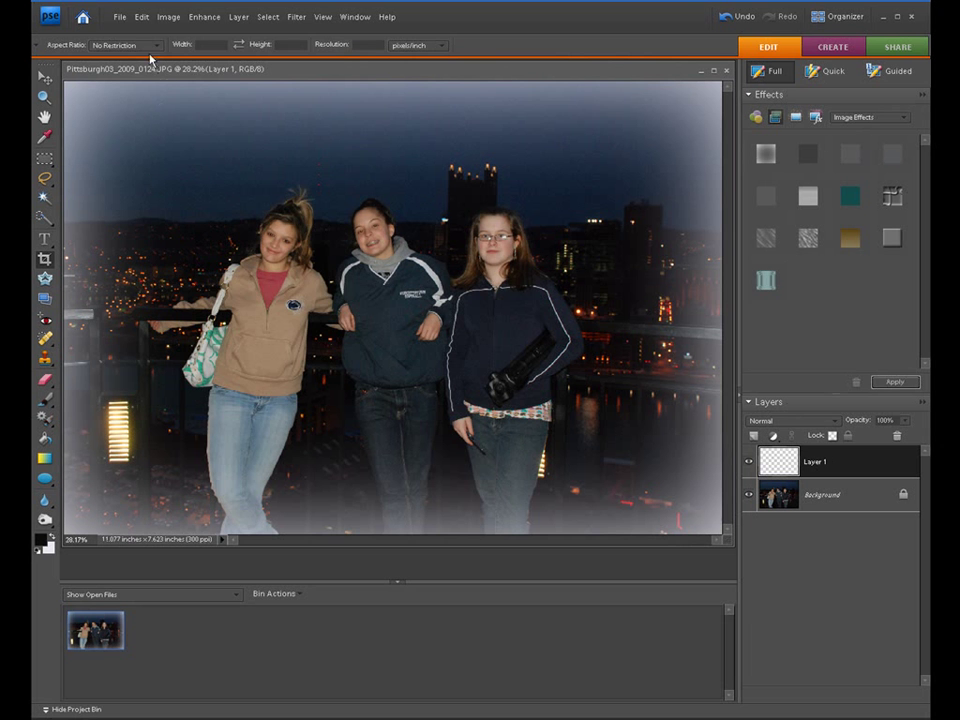
# Undo the crop, deselection, deletion, feathering and pale fill, back to the plain rectangular selection on Layer 1
pyautogui.click(142, 18)
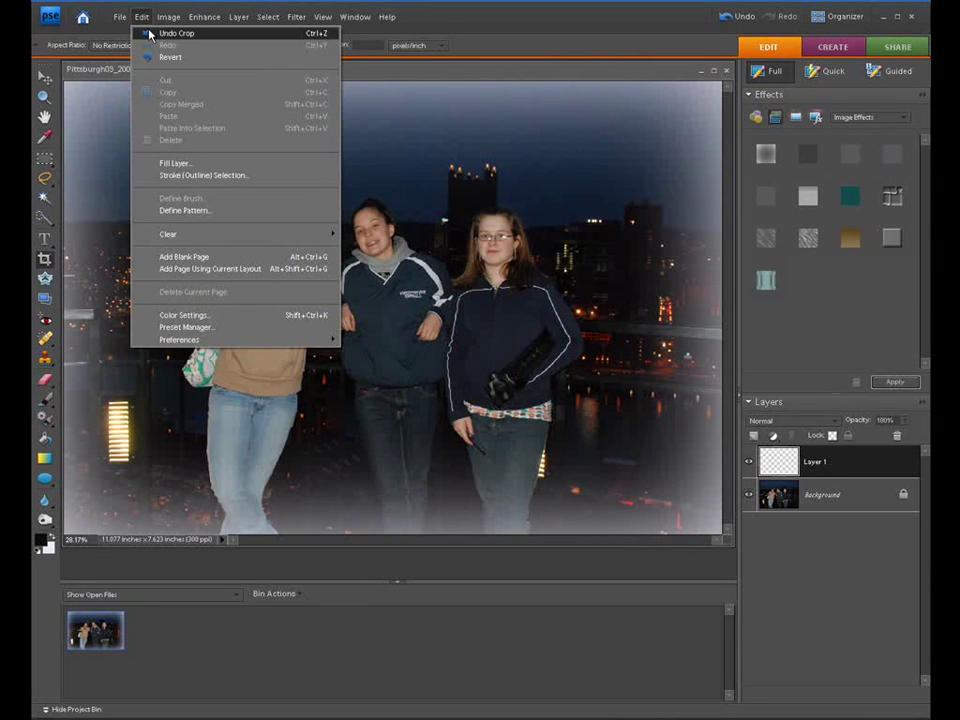
pyautogui.click(150, 34)
pyautogui.click(142, 18)
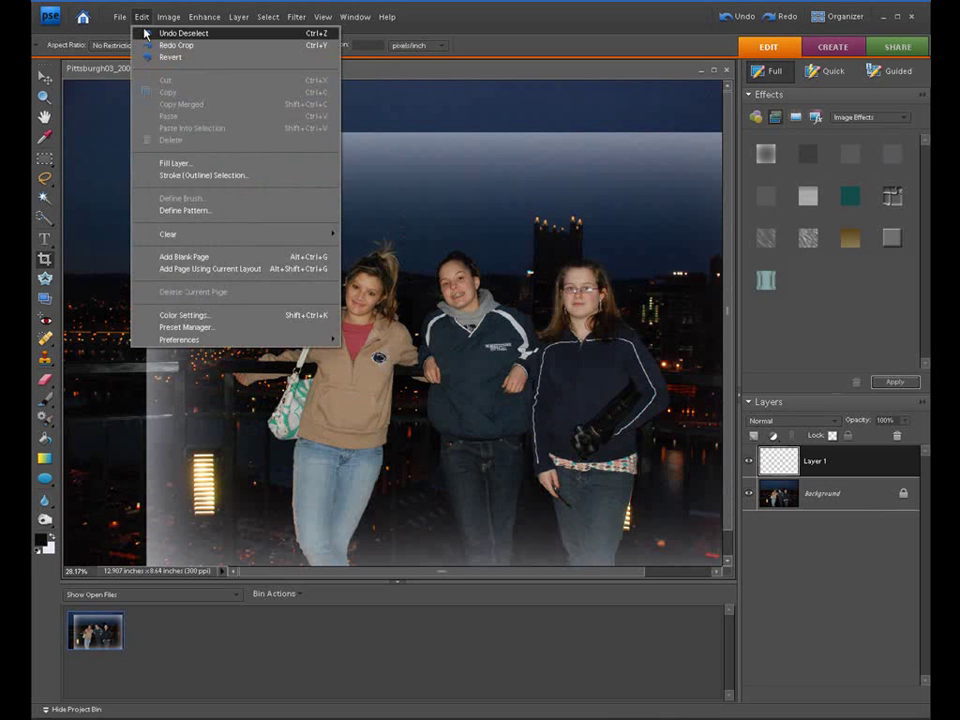
pyautogui.click(150, 33)
pyautogui.click(141, 17)
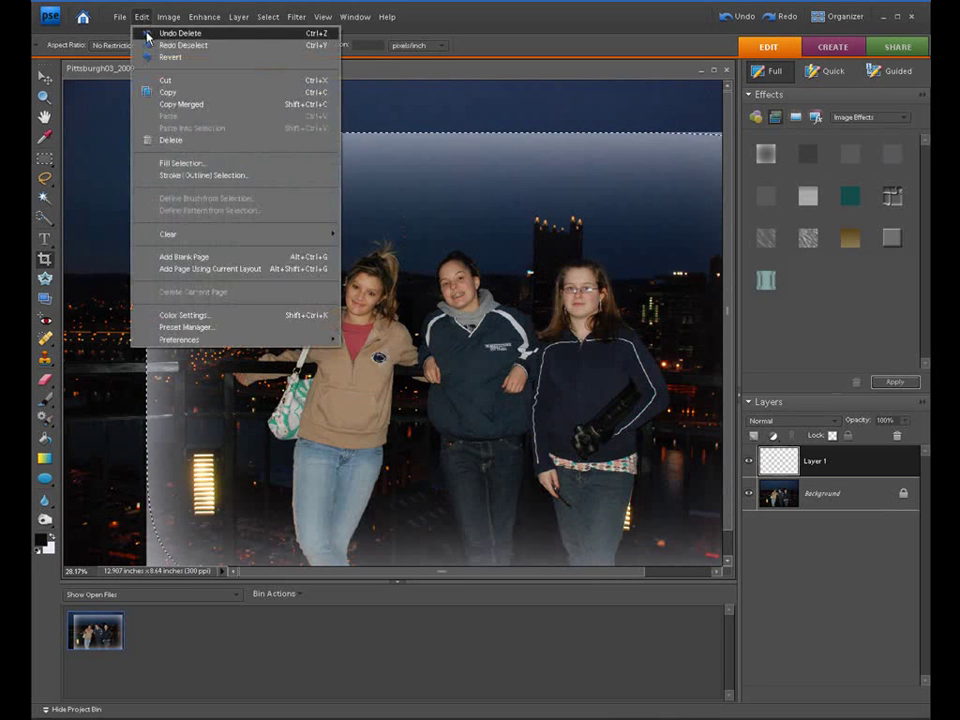
pyautogui.click(150, 33)
pyautogui.click(142, 18)
pyautogui.click(150, 33)
pyautogui.click(142, 18)
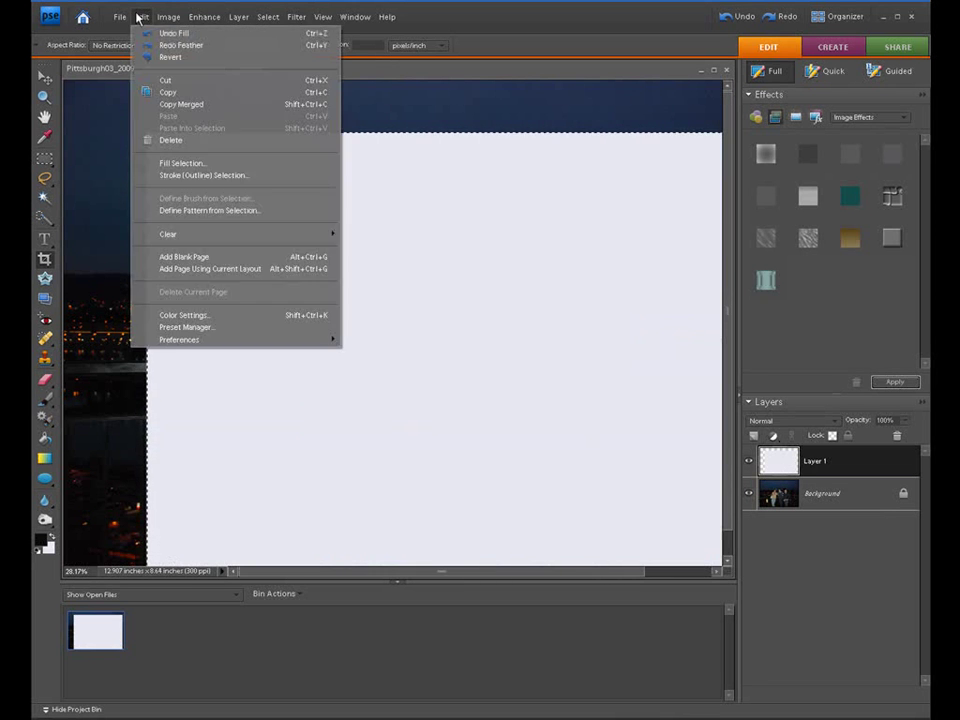
pyautogui.click(150, 33)
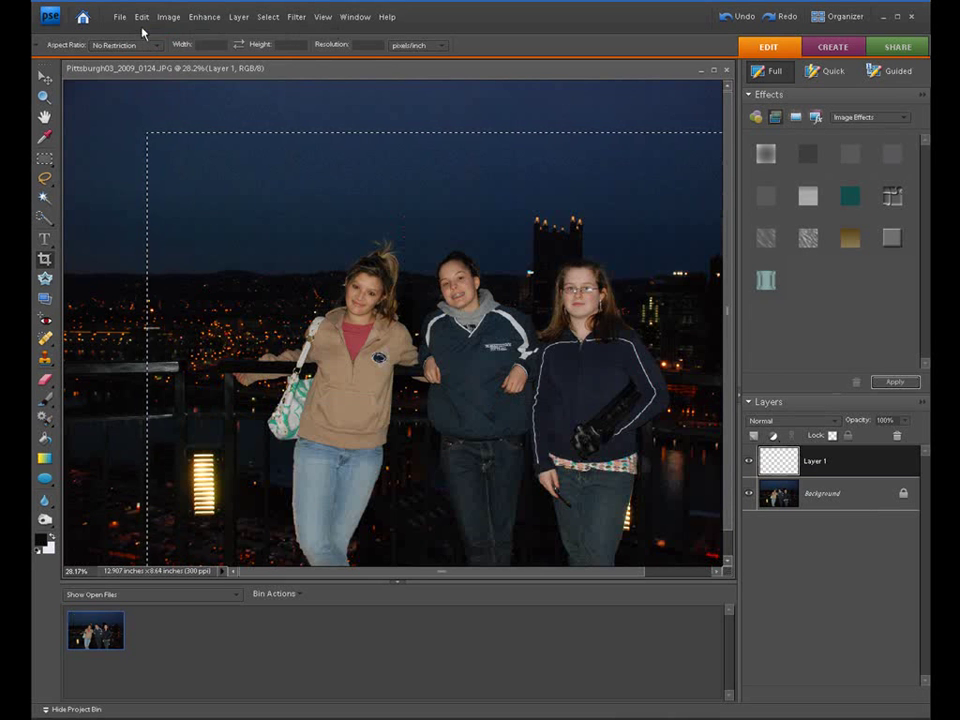
# Fill the rectangular selection on Layer 1 with the foreground color
pyautogui.click(142, 18)
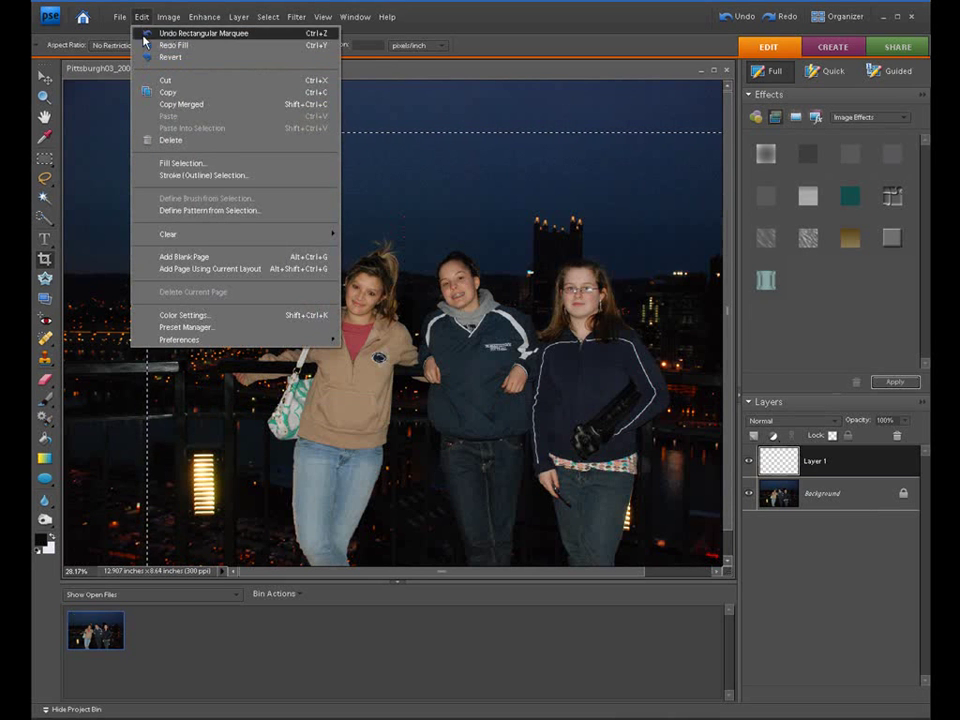
pyautogui.click(170, 163)
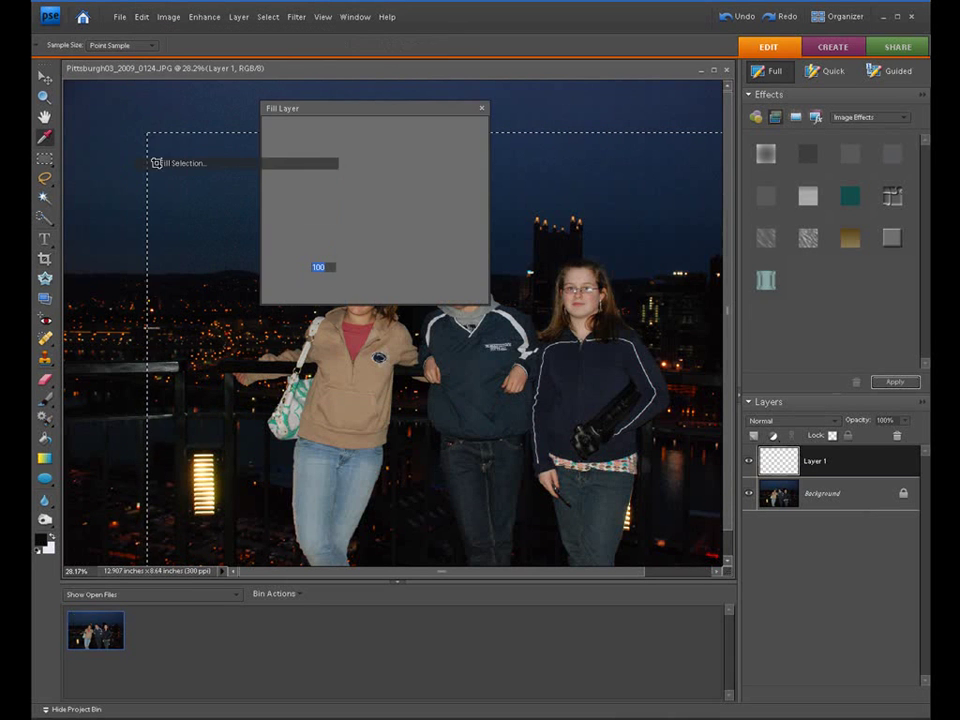
pyautogui.click(380, 180)
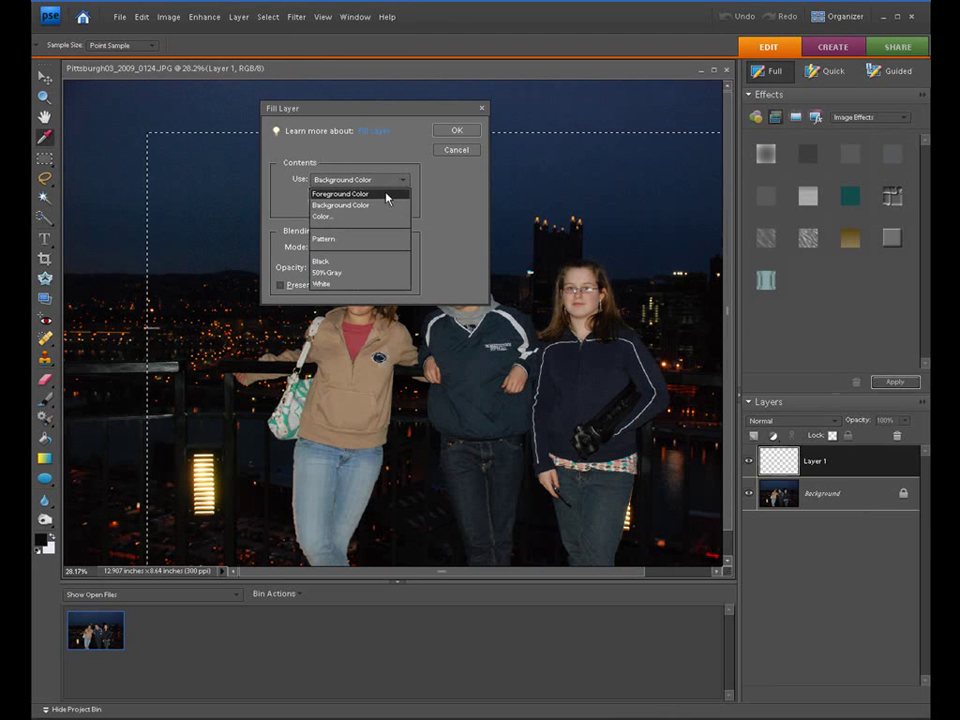
pyautogui.click(387, 194)
pyautogui.click(443, 135)
pyautogui.press('c')
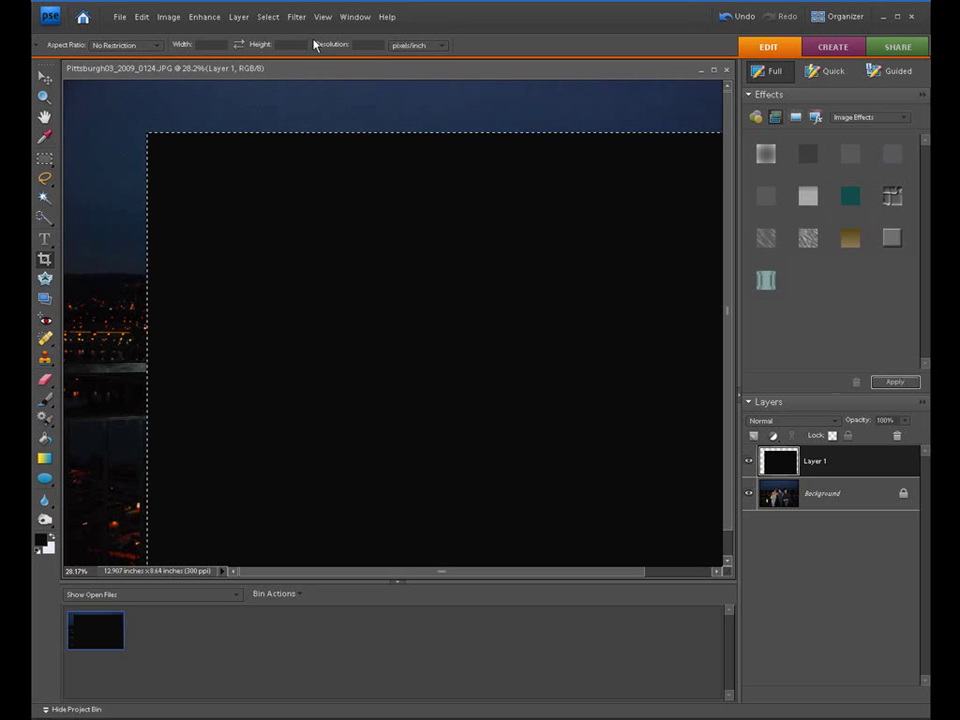
# Feather the selection by 250 pixels, delete the dark fill inside it, and clear the selection
pyautogui.moveTo(416, 576); pyautogui.dragTo(480, 594)
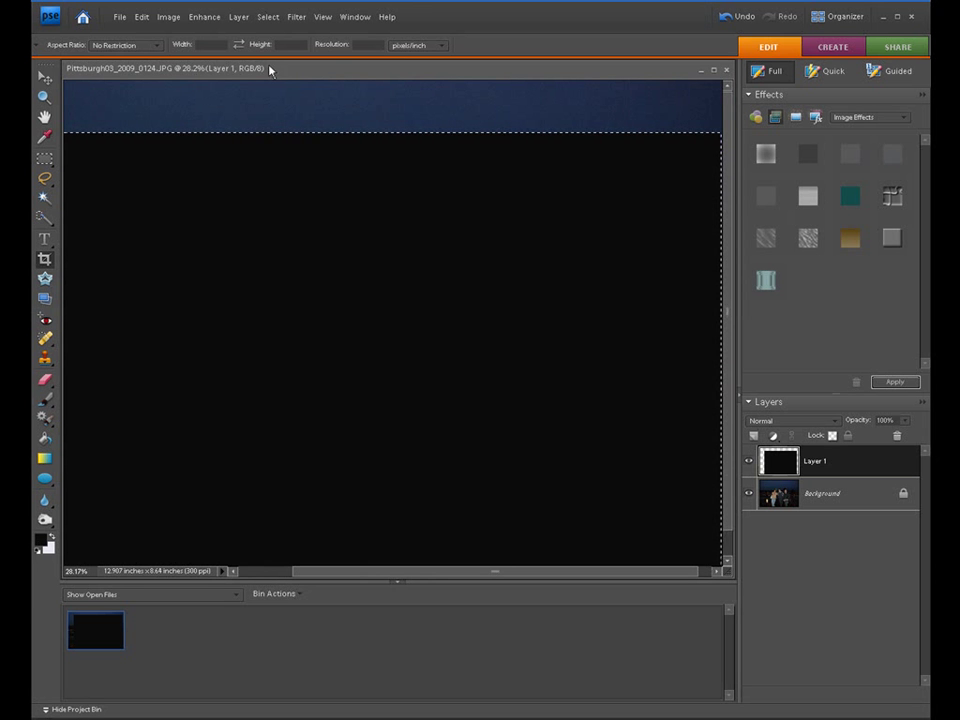
pyautogui.click(268, 17)
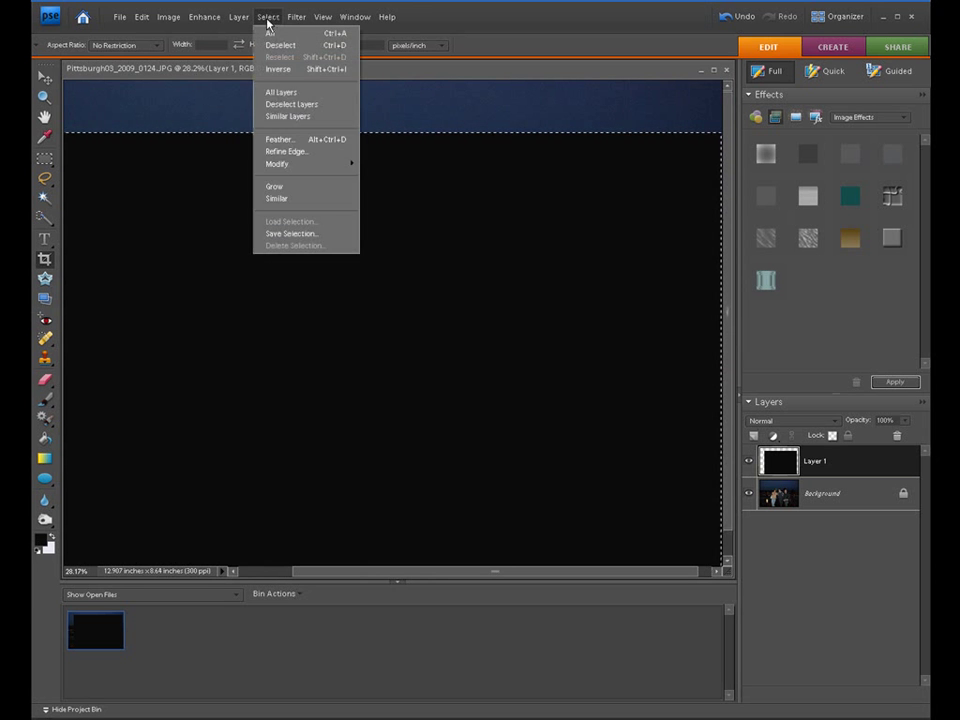
pyautogui.click(279, 139)
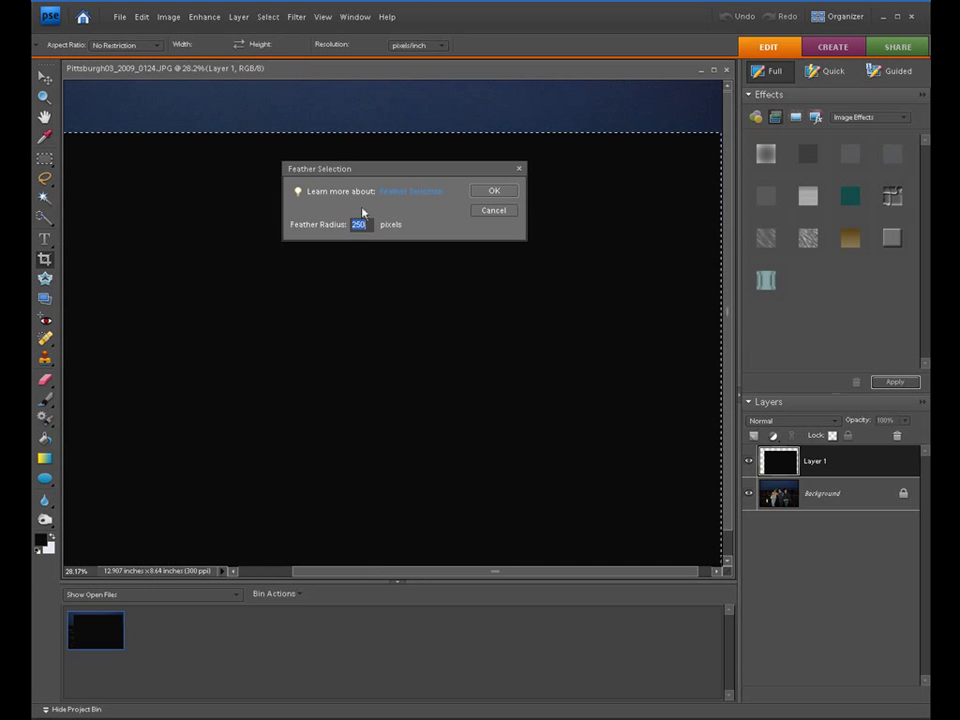
pyautogui.click(475, 191)
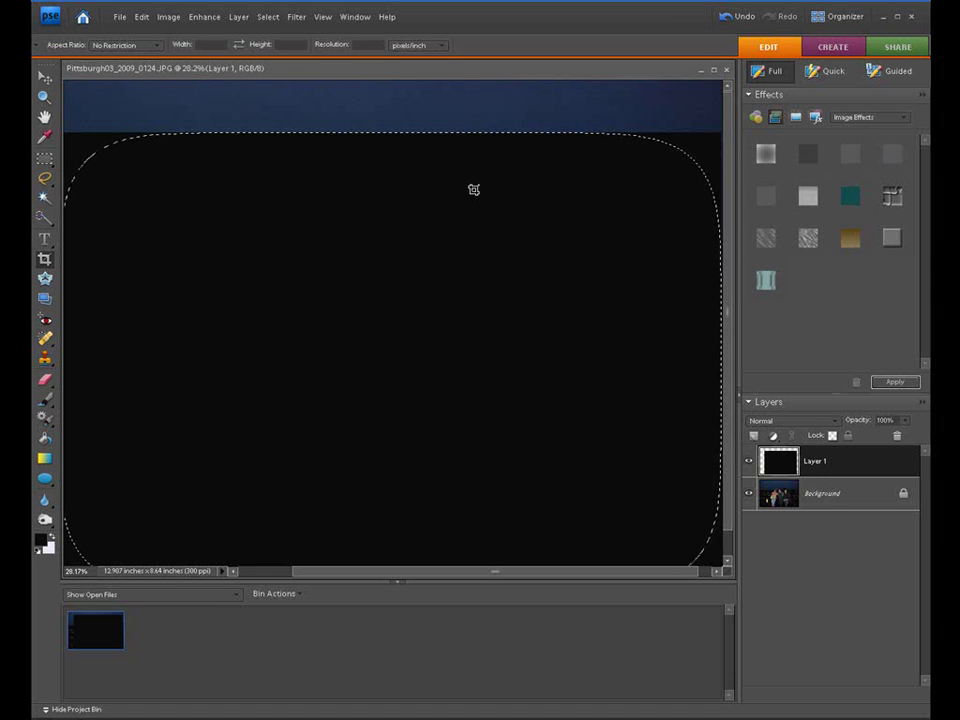
pyautogui.press('Delete')
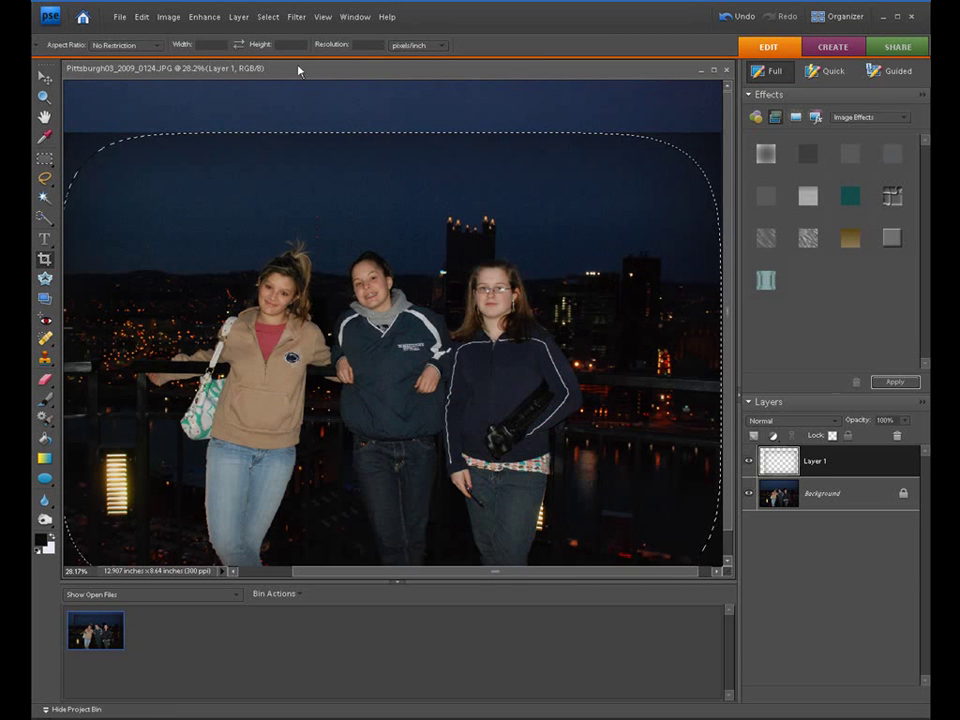
pyautogui.click(324, 18)
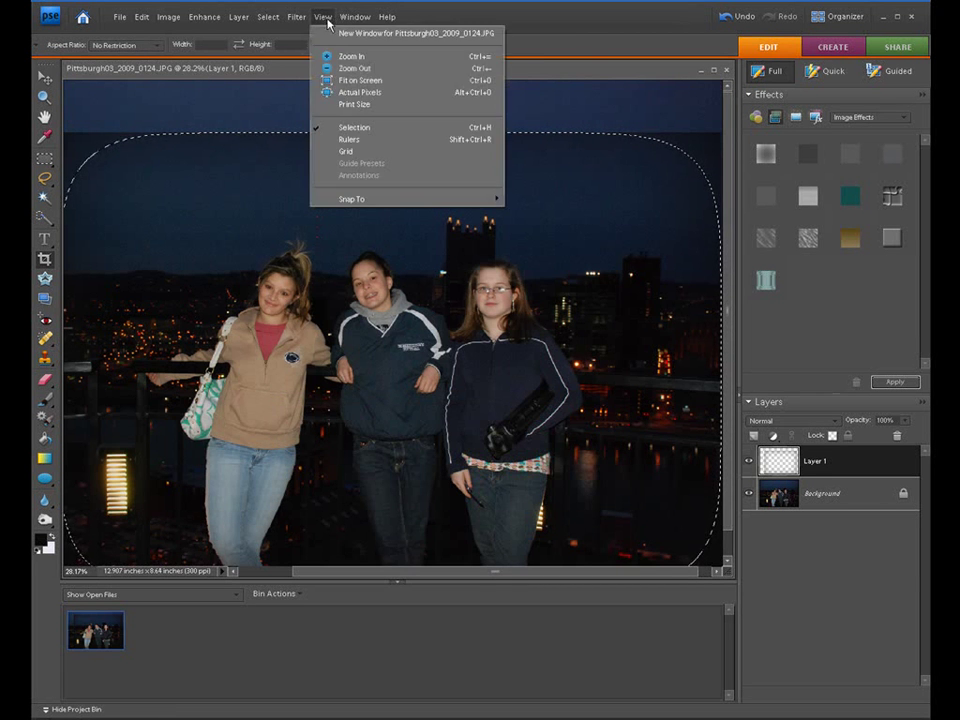
pyautogui.click(328, 80)
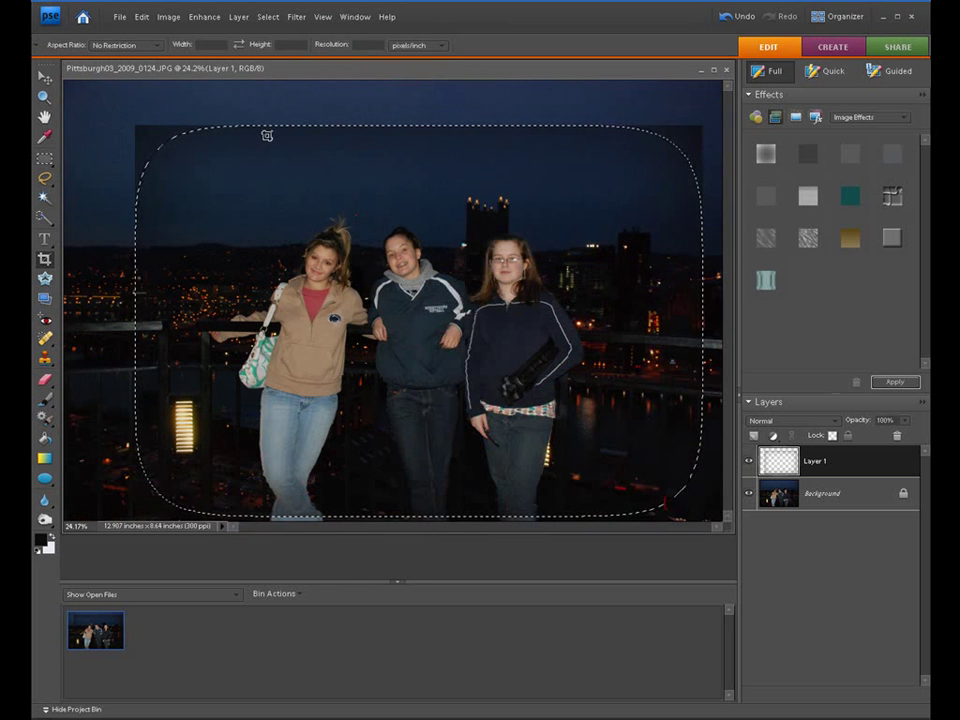
pyautogui.hotkey('ctrl', 'd')
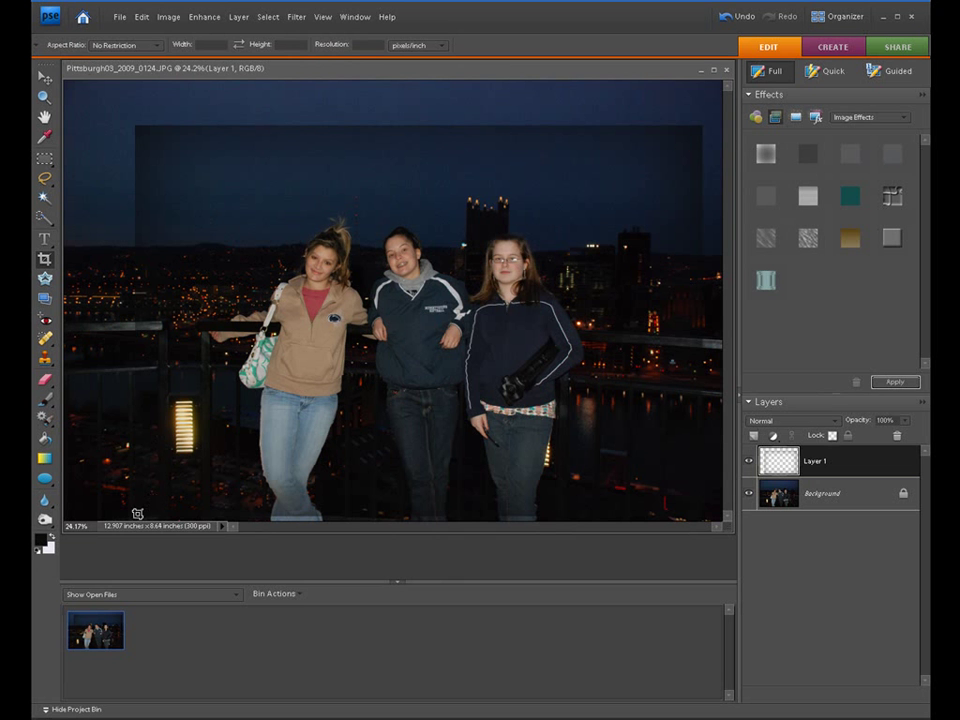
# Crop the image to the outer edges of the dark vignette frame and fit it on screen
pyautogui.moveTo(136, 513); pyautogui.dragTo(704, 127)
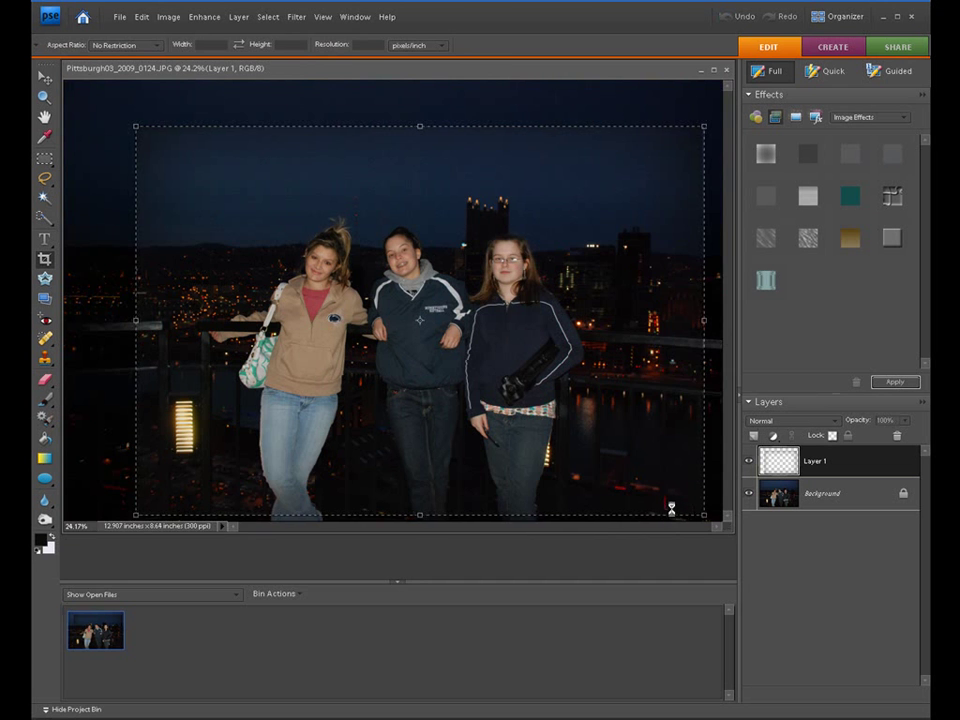
pyautogui.click(669, 512)
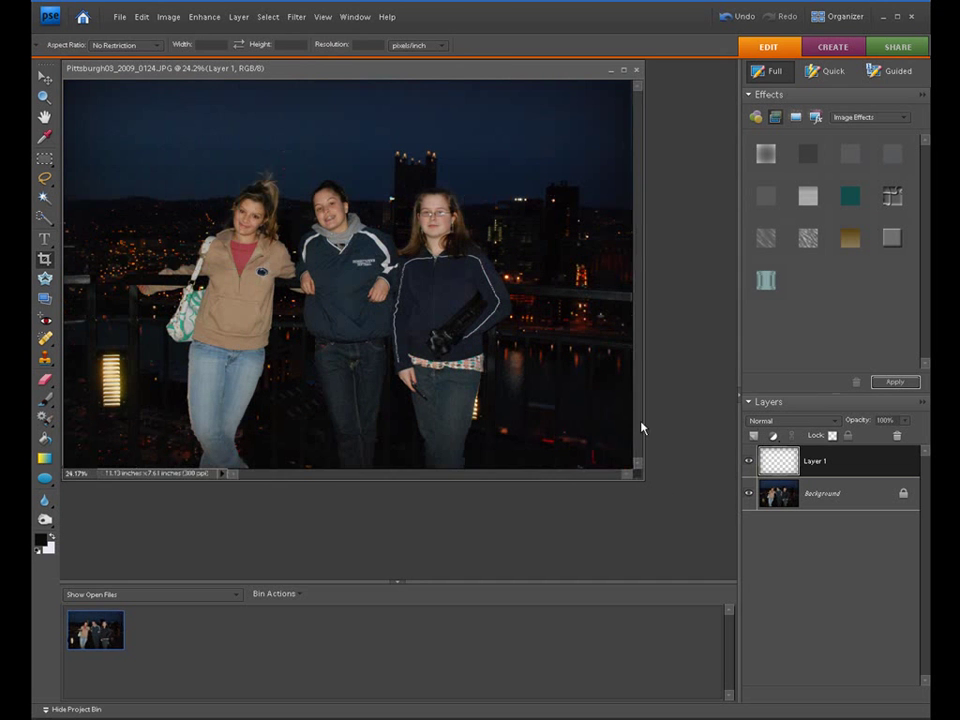
pyautogui.click(326, 18)
pyautogui.click(345, 80)
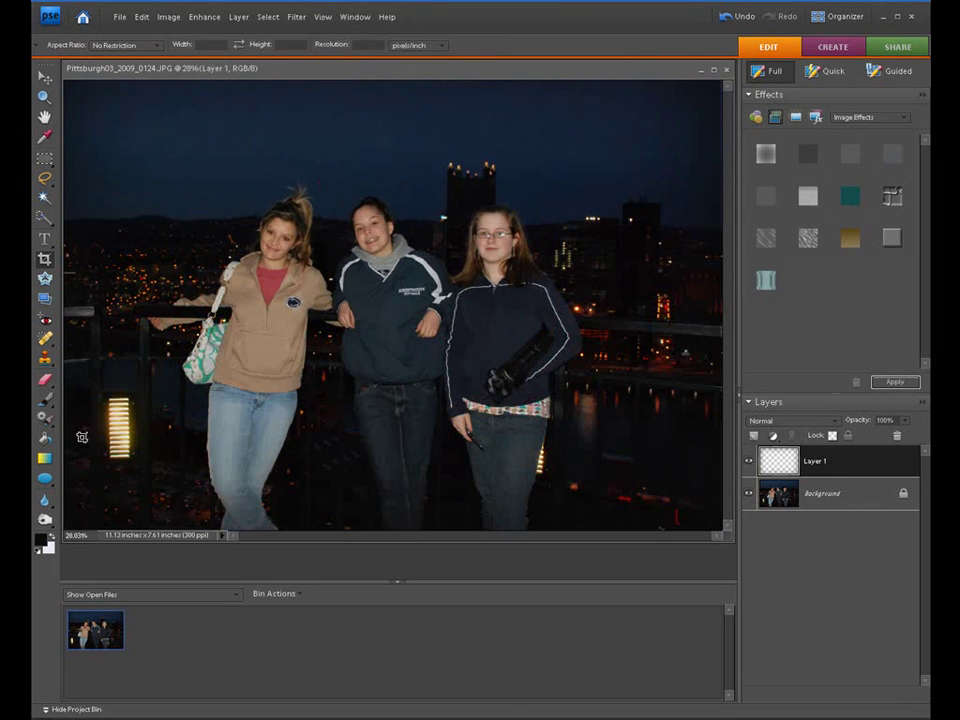